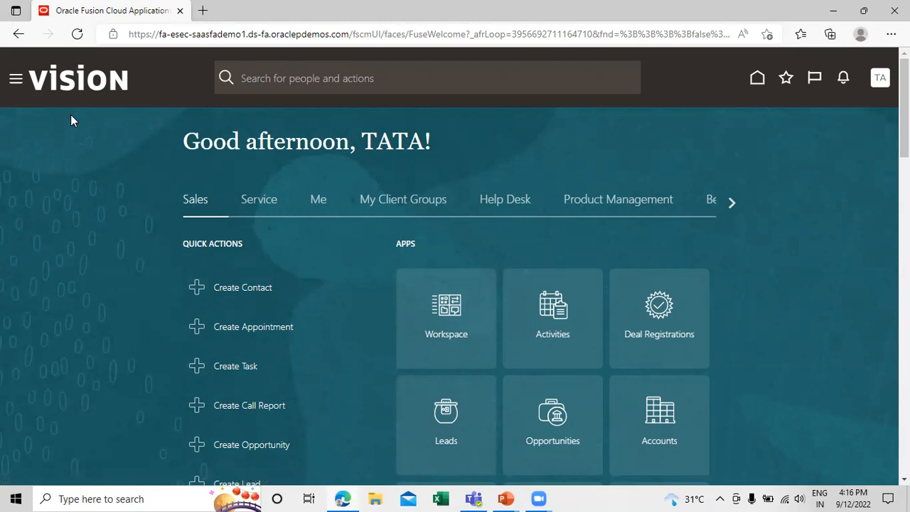
Open the Manage Item Quantities task in Inventory Management, under Supply Chain Execution
{"action": "left_click", "coordinate": [15, 84]}
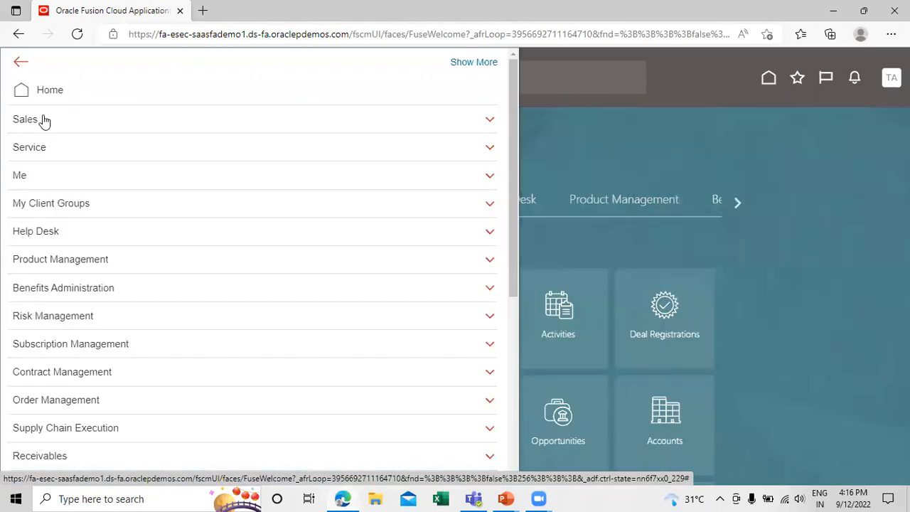
{"action": "scroll", "coordinate": [139, 123], "scroll_direction": "down", "scroll_amount": 3}
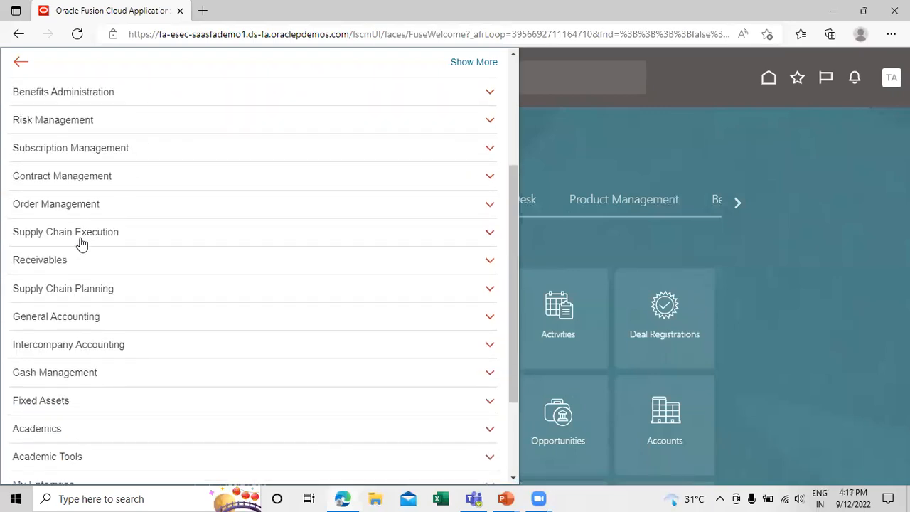
{"action": "left_click", "coordinate": [144, 231]}
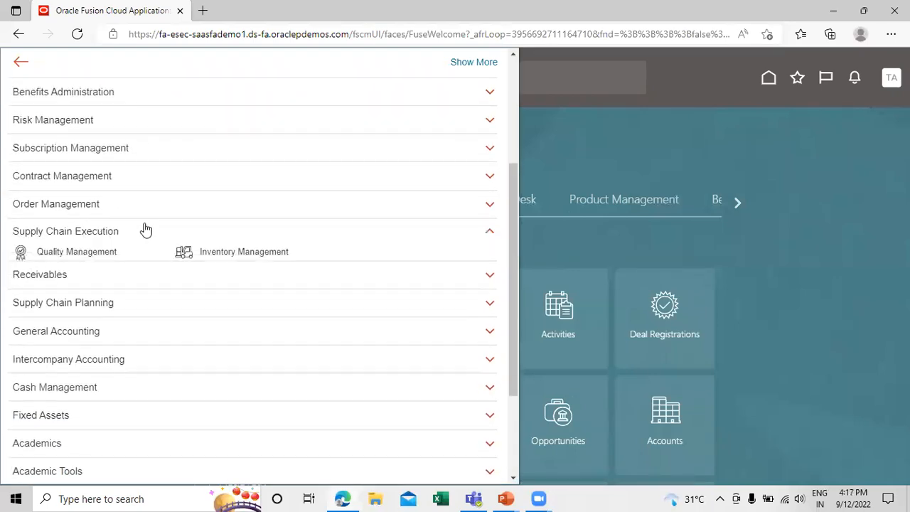
{"action": "left_click", "coordinate": [236, 250]}
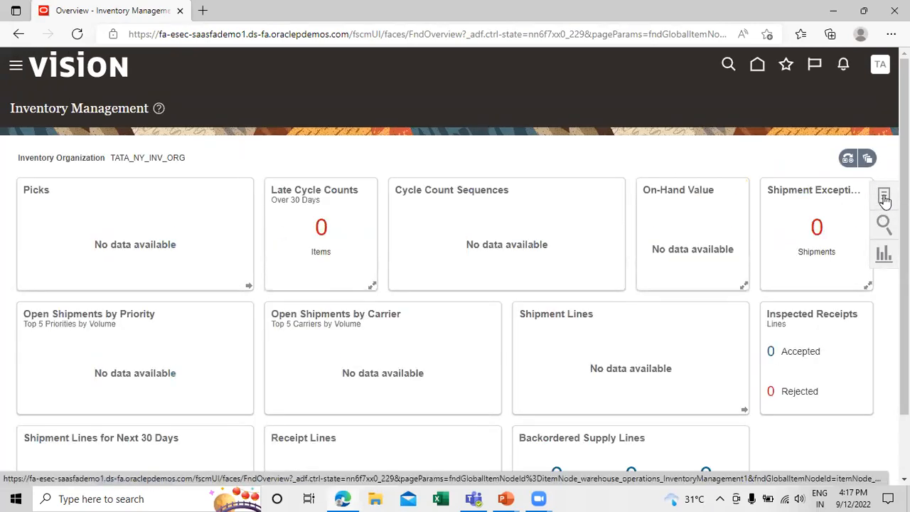
{"action": "left_click", "coordinate": [884, 197]}
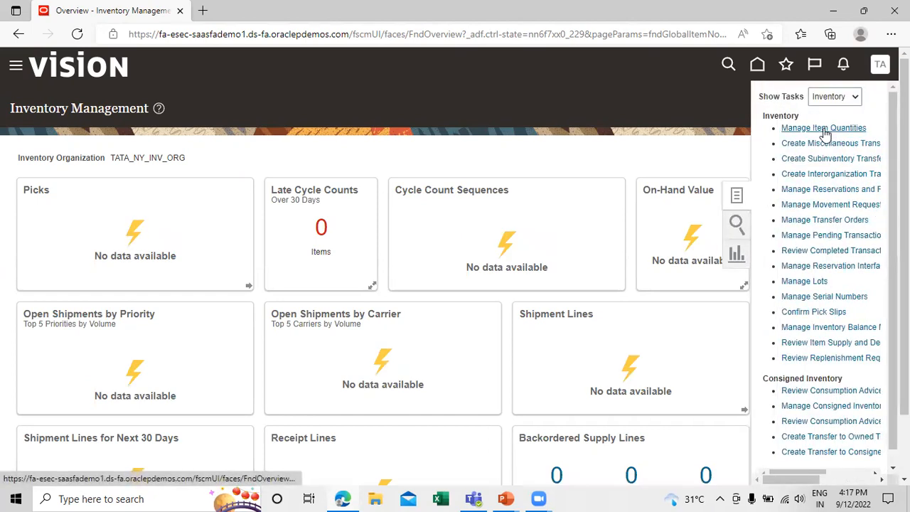
{"action": "left_click", "coordinate": [824, 132]}
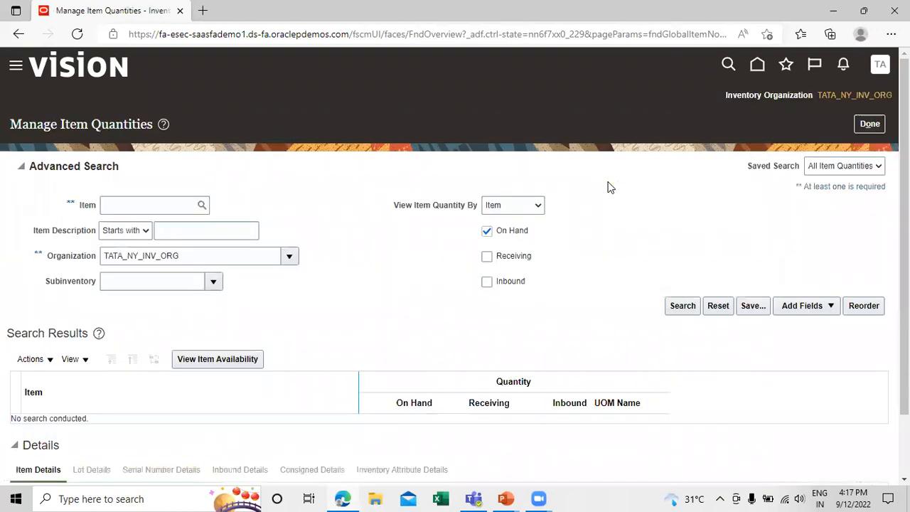
Search item quantities for organization TATA_NY_INV_ORG, expand item TATA1001 to its subinventory to check the on-hand stock, and finish the review
{"action": "left_click_drag", "start_coordinate": [101, 258], "coordinate": [184, 252]}
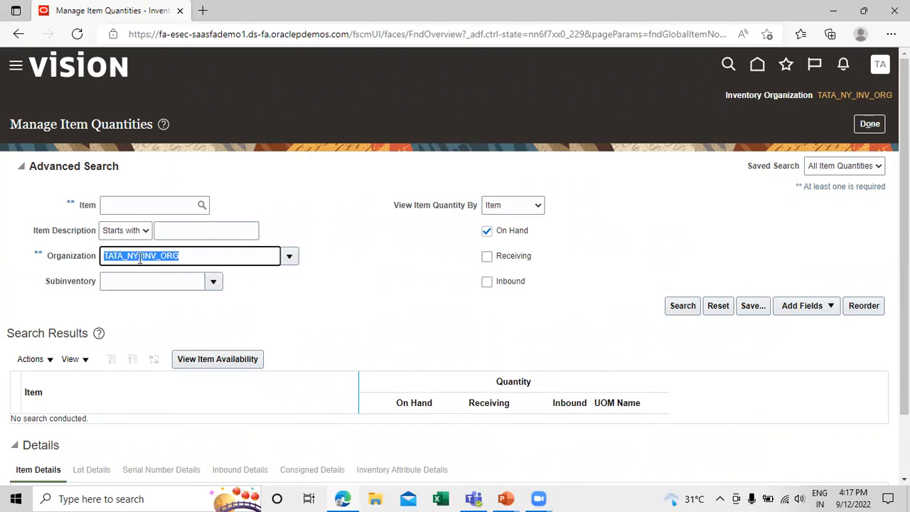
{"action": "left_click", "coordinate": [341, 298]}
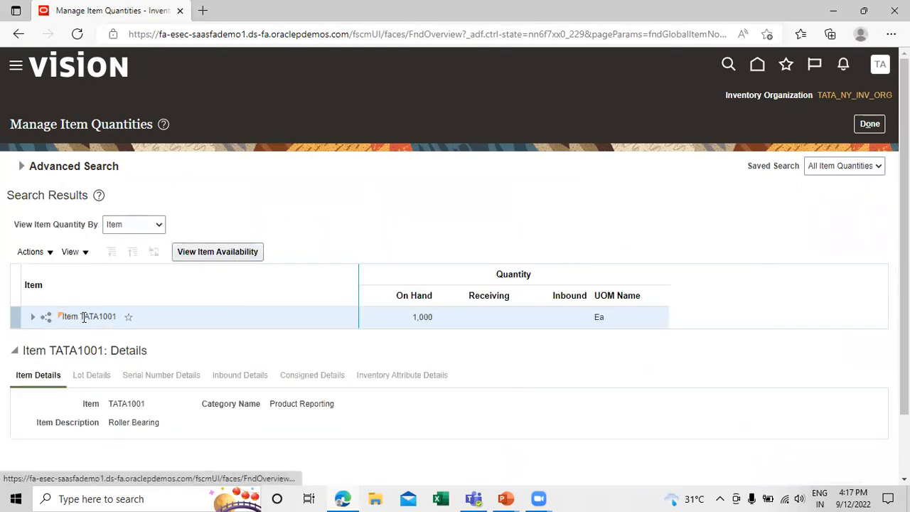
{"action": "left_click", "coordinate": [34, 317]}
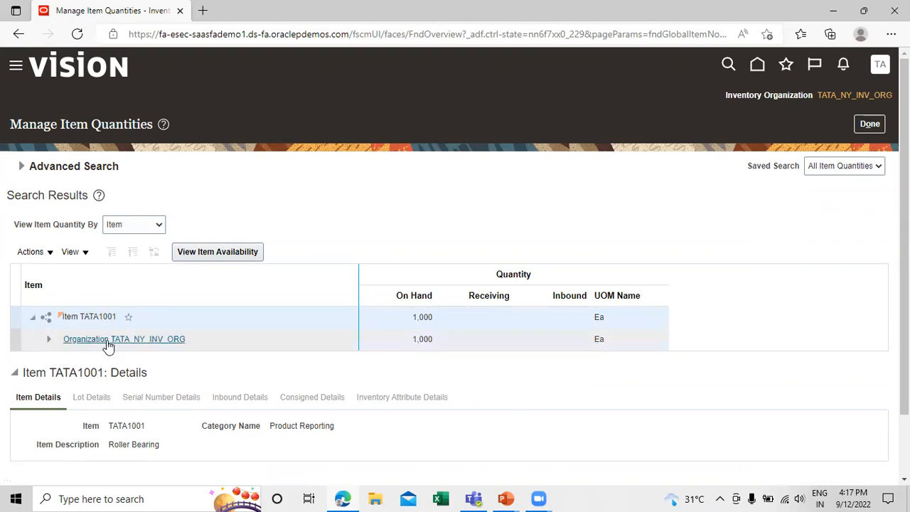
{"action": "left_click", "coordinate": [48, 339]}
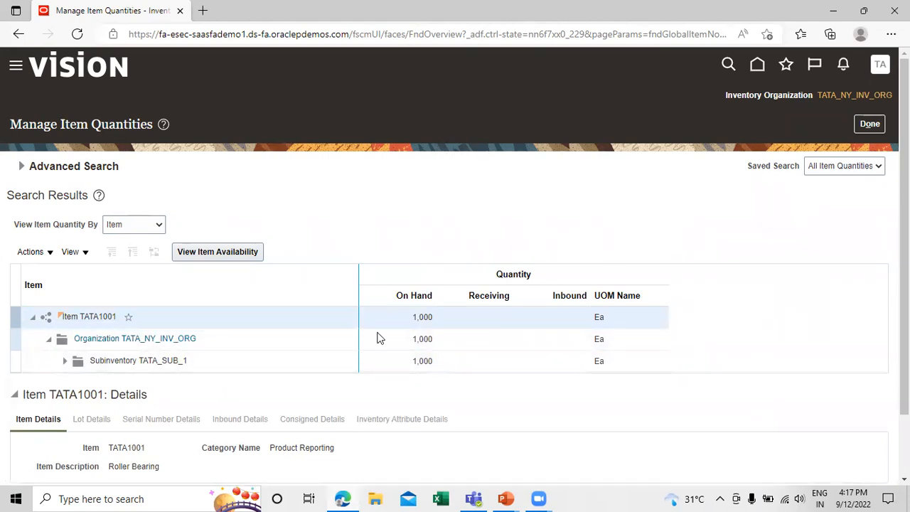
{"action": "left_click", "coordinate": [869, 124]}
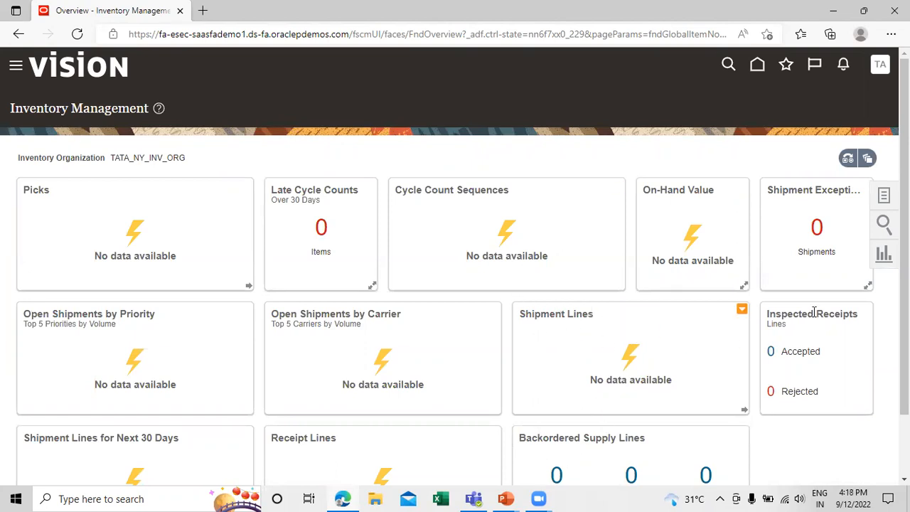
Show the Counts tasks for Inventory Management and open Manage Physical Inventories
{"action": "left_click", "coordinate": [884, 197]}
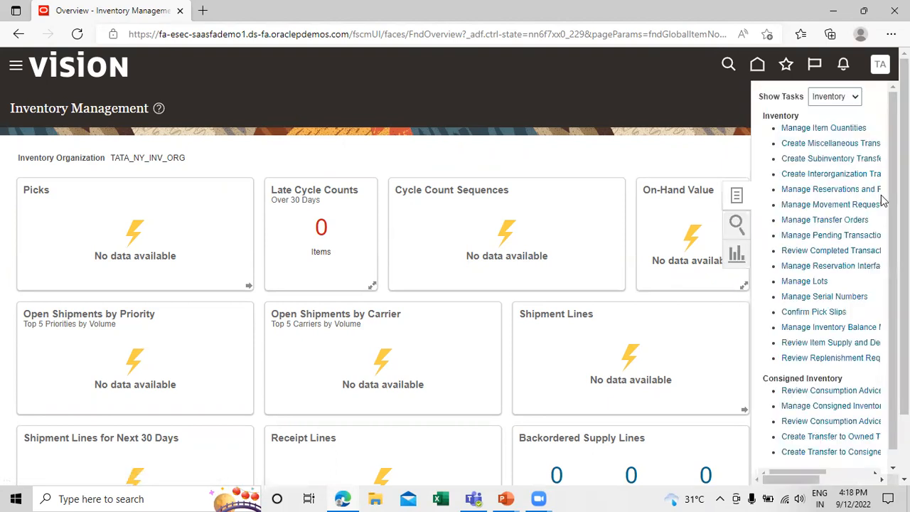
{"action": "left_click", "coordinate": [853, 100]}
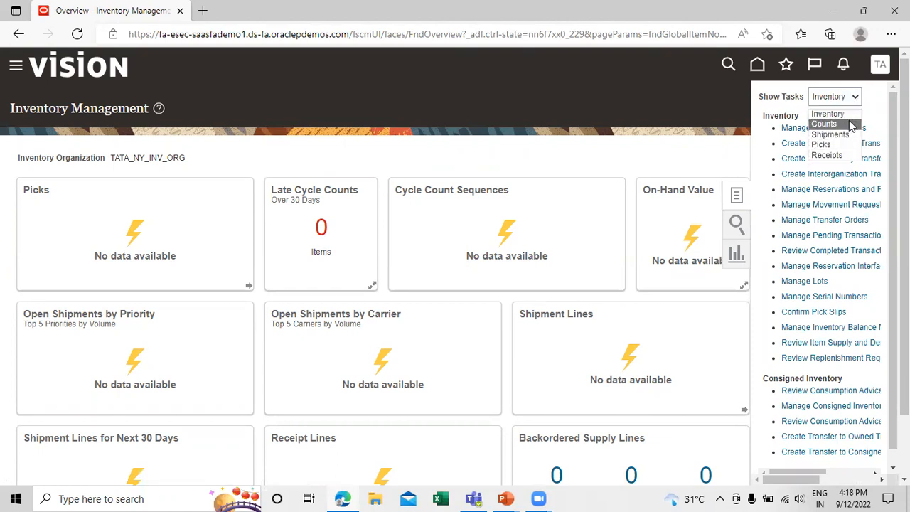
{"action": "left_click", "coordinate": [852, 115]}
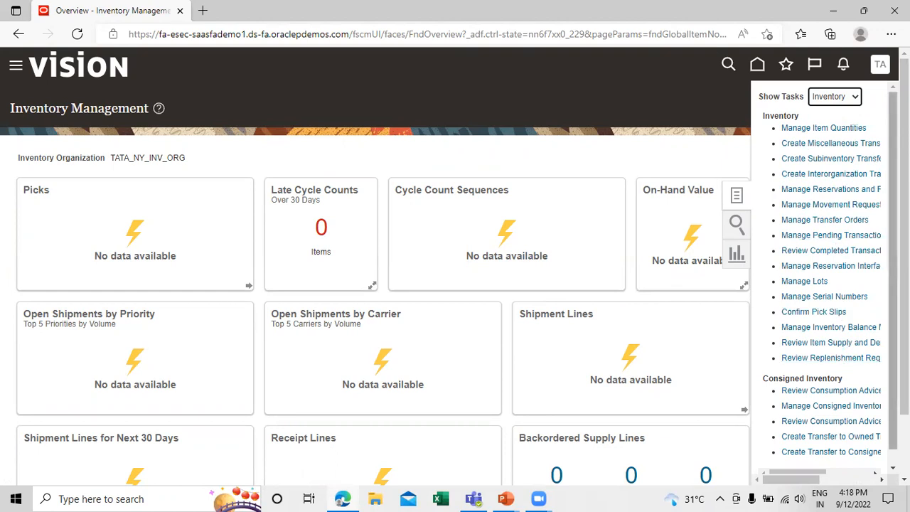
{"action": "scroll", "coordinate": [735, 230], "scroll_direction": "down", "scroll_amount": 1}
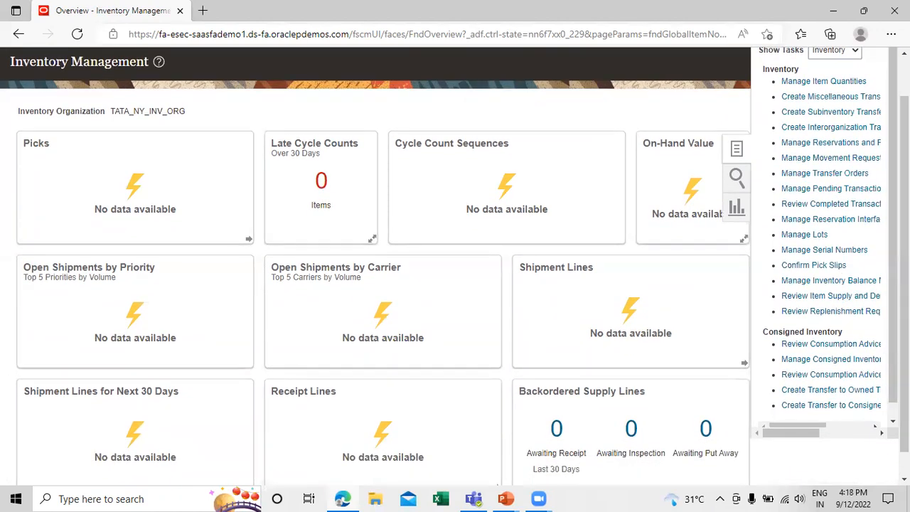
{"action": "scroll", "coordinate": [853, 200], "scroll_direction": "down", "scroll_amount": 1}
{"action": "scroll", "coordinate": [853, 199], "scroll_direction": "up", "scroll_amount": 2}
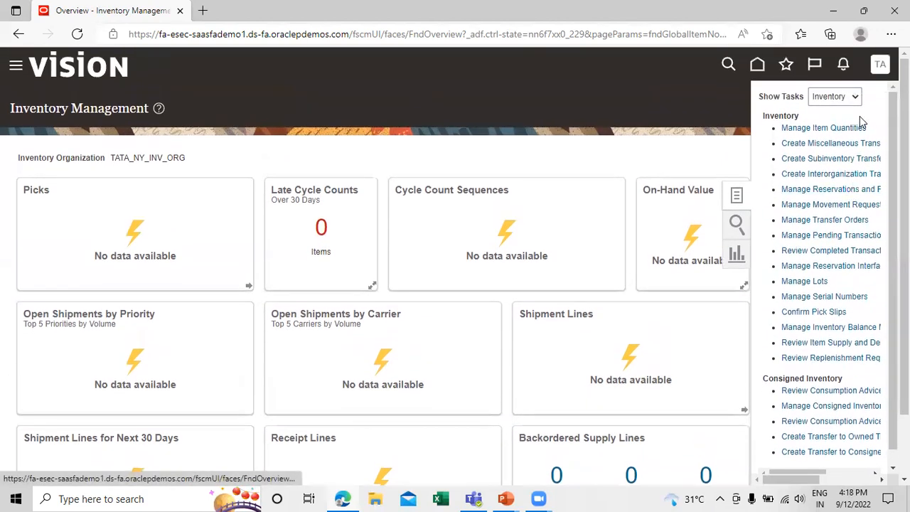
{"action": "left_click", "coordinate": [855, 96]}
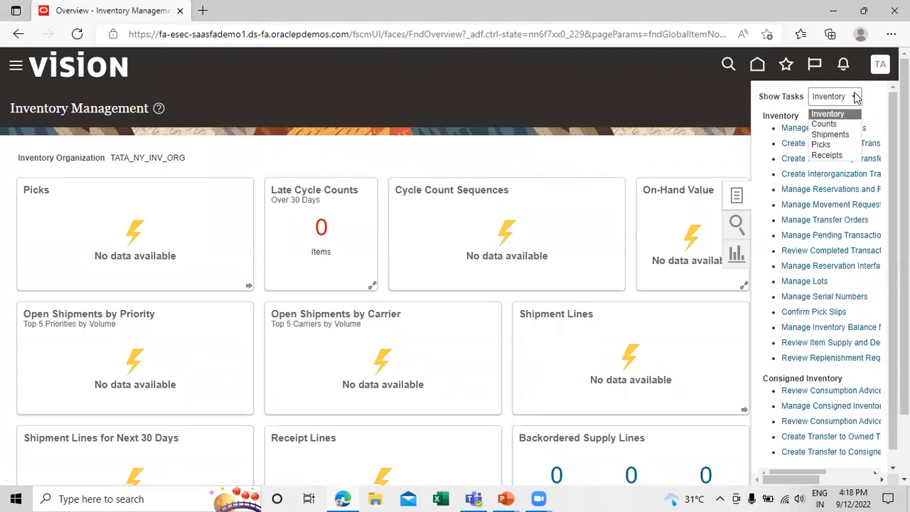
{"action": "left_click", "coordinate": [846, 125]}
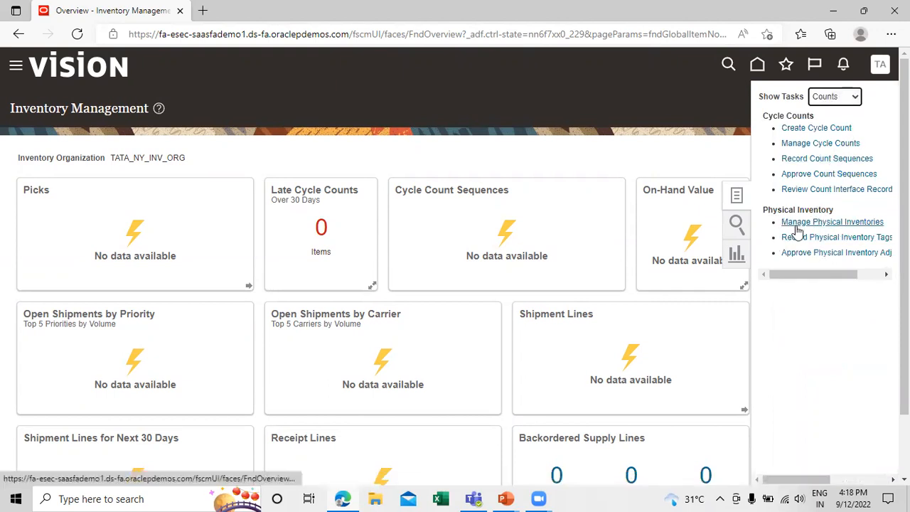
{"action": "left_click", "coordinate": [851, 222]}
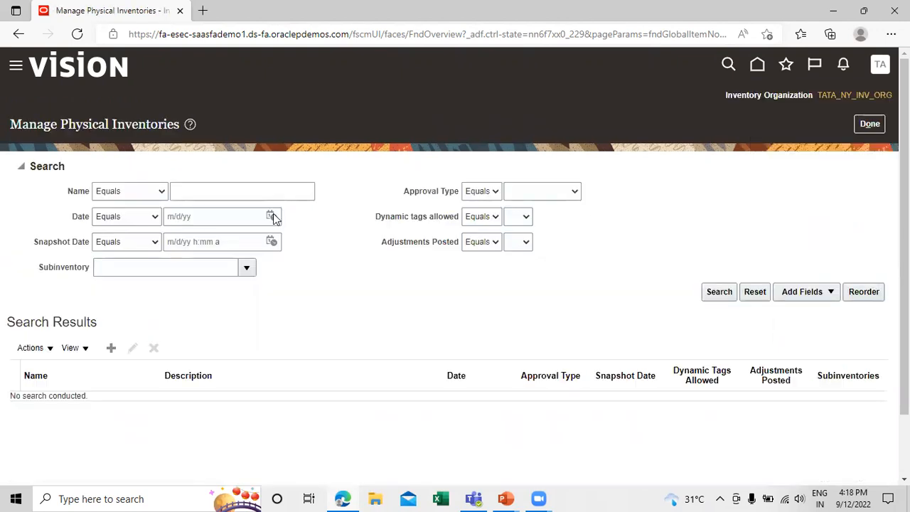
Start a new physical inventory named "TATA _NY_Physical_Inv" with the description "TATA NY Physical Inventory"
{"action": "left_click", "coordinate": [110, 349]}
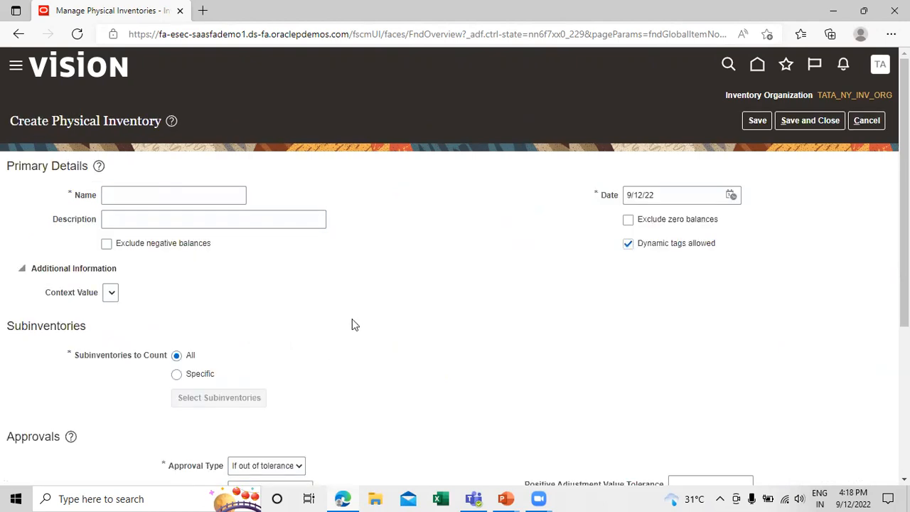
{"action": "left_click", "coordinate": [145, 201]}
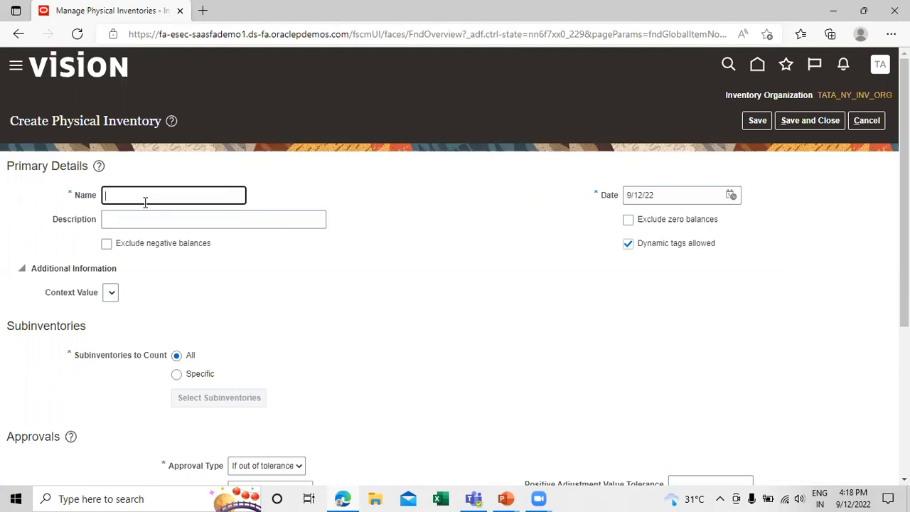
{"action": "type", "text": "TATA_NY_Ph"}
{"action": "type", "text": "ysical"}
{"action": "key", "text": "BackSpace"}
{"action": "type", "text": "_Inv"}
{"action": "left_click_drag", "start_coordinate": [218, 196], "coordinate": [78, 196]}
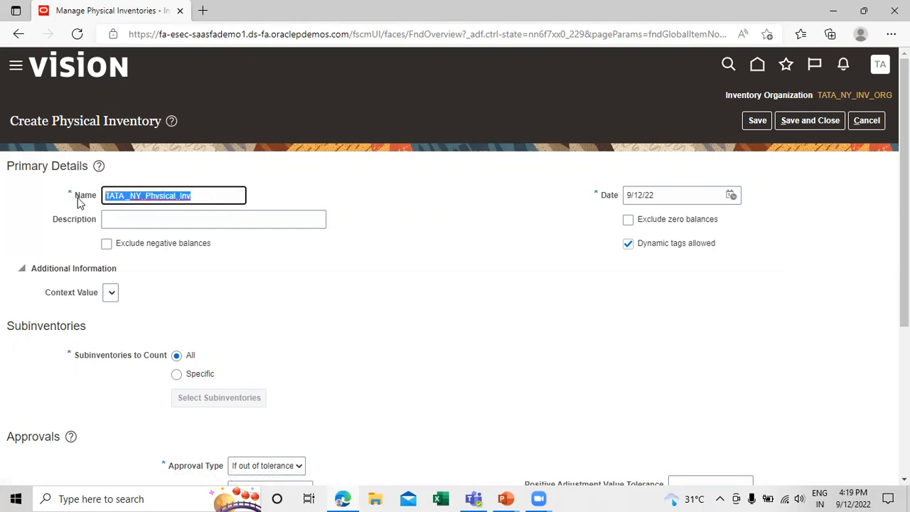
{"action": "left_click", "coordinate": [132, 221]}
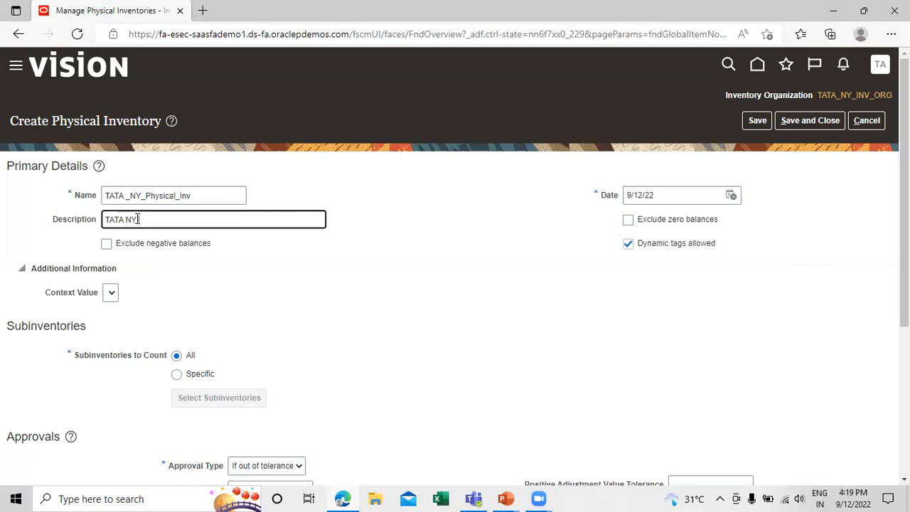
{"action": "type", "text": "hysical Inven"}
{"action": "left_click", "coordinate": [265, 304]}
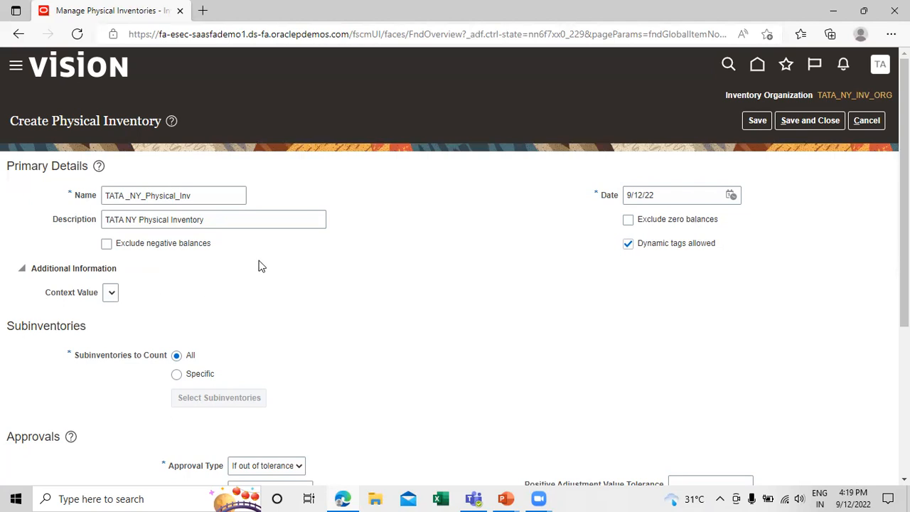
Switch the subinventories to count to Specific and back to All
{"action": "scroll", "coordinate": [259, 265], "scroll_direction": "down", "scroll_amount": 1}
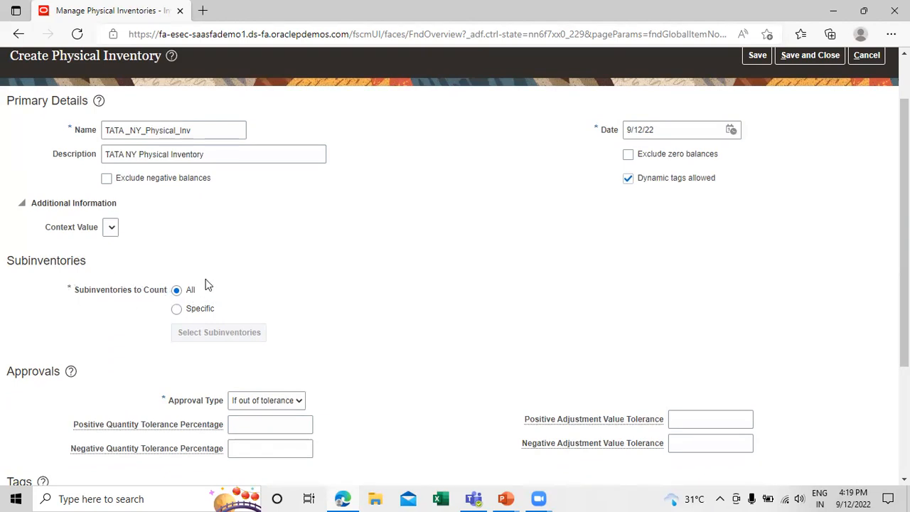
{"action": "left_click", "coordinate": [176, 310]}
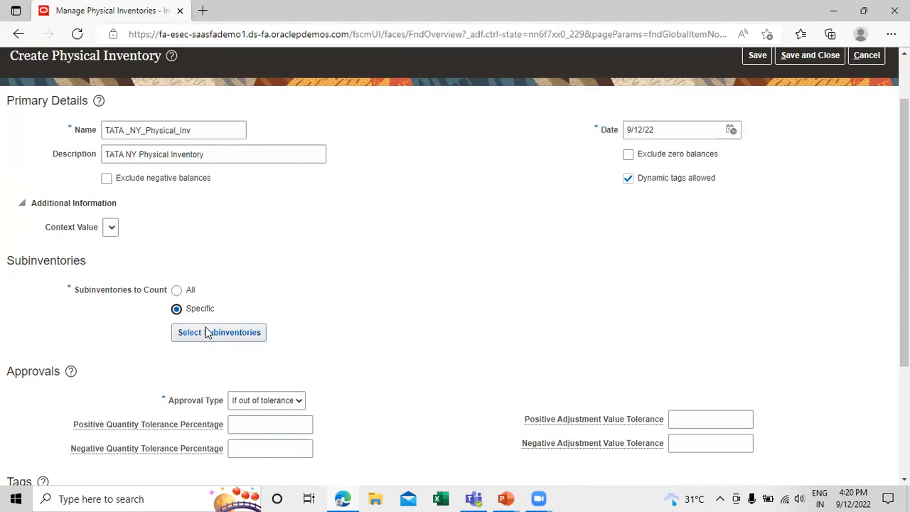
{"action": "left_click", "coordinate": [176, 290]}
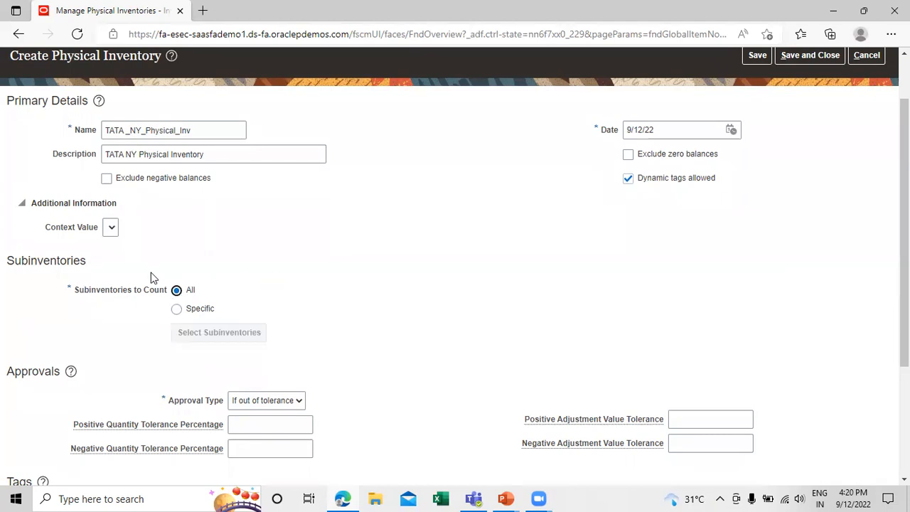
Set the approval type of the physical inventory to Always
{"action": "scroll", "coordinate": [345, 268], "scroll_direction": "down", "scroll_amount": 1}
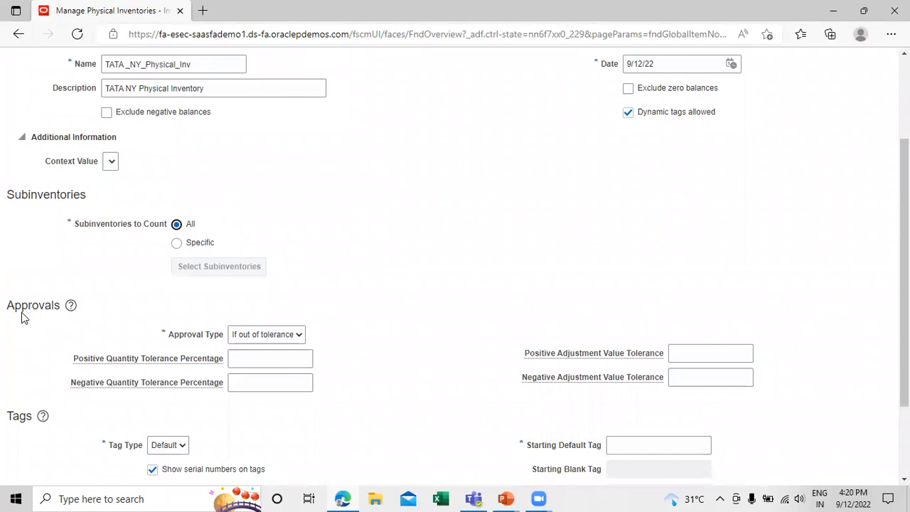
{"action": "left_click", "coordinate": [297, 335]}
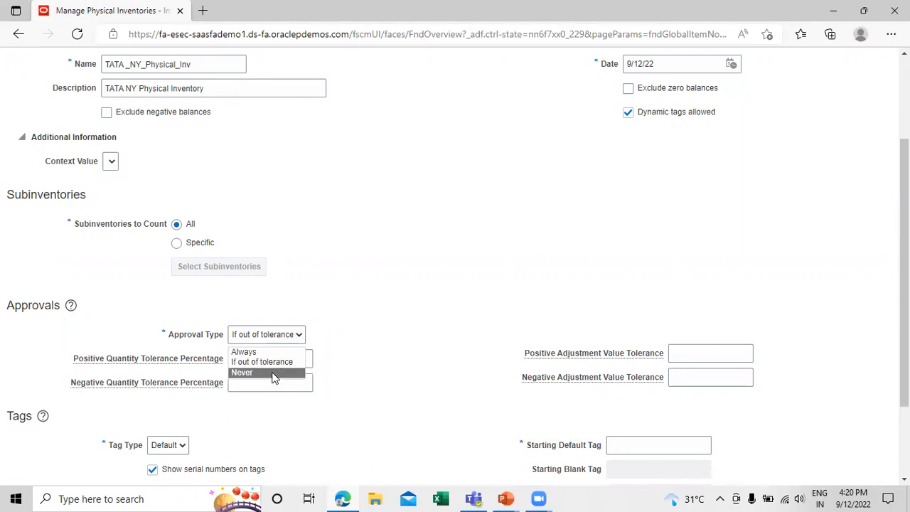
{"action": "left_click", "coordinate": [278, 351]}
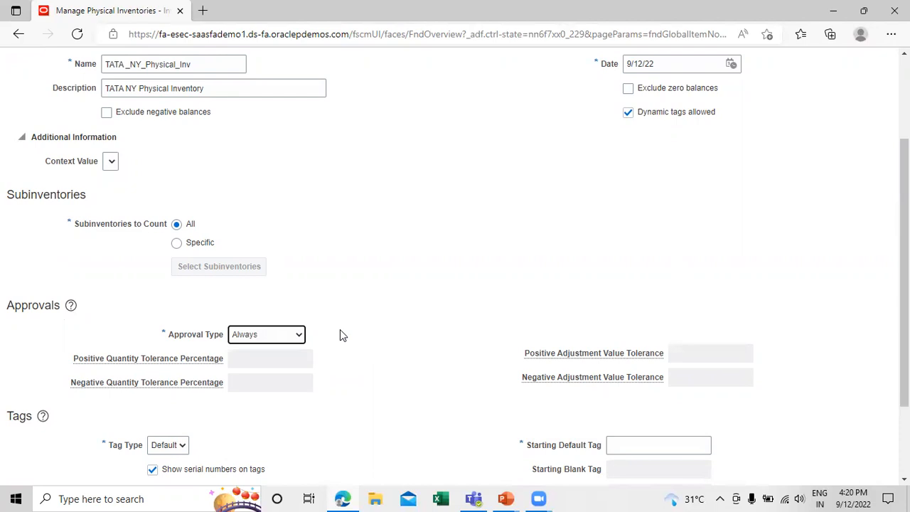
Choose Default as the tag type and set the starting default tag to 101
{"action": "scroll", "coordinate": [341, 317], "scroll_direction": "down", "scroll_amount": 3}
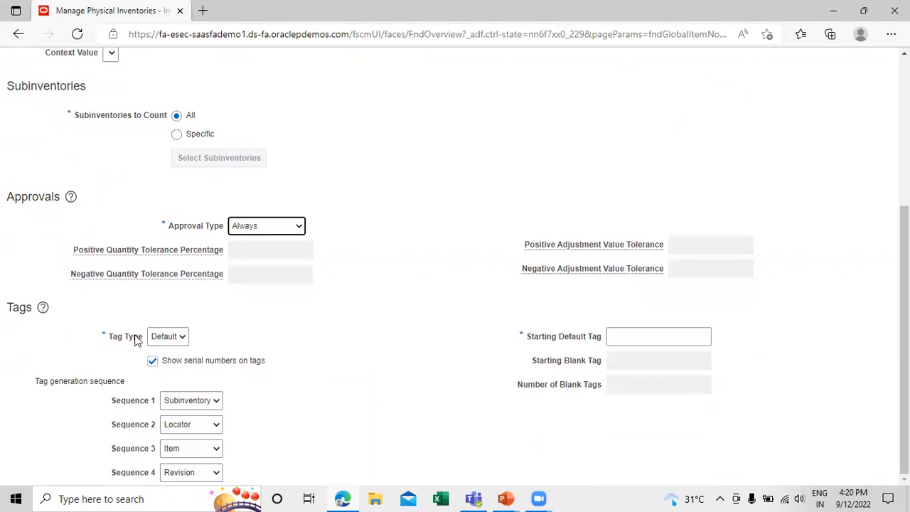
{"action": "left_click", "coordinate": [174, 337]}
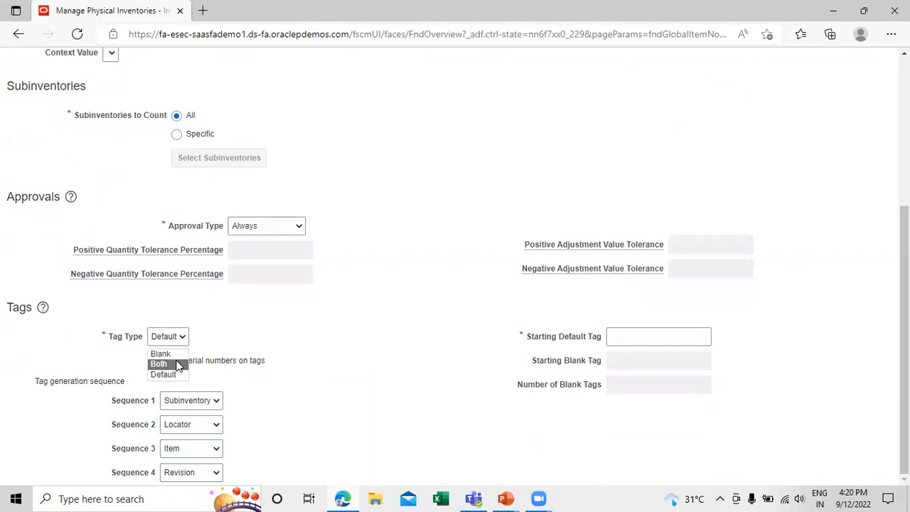
{"action": "left_click", "coordinate": [281, 320]}
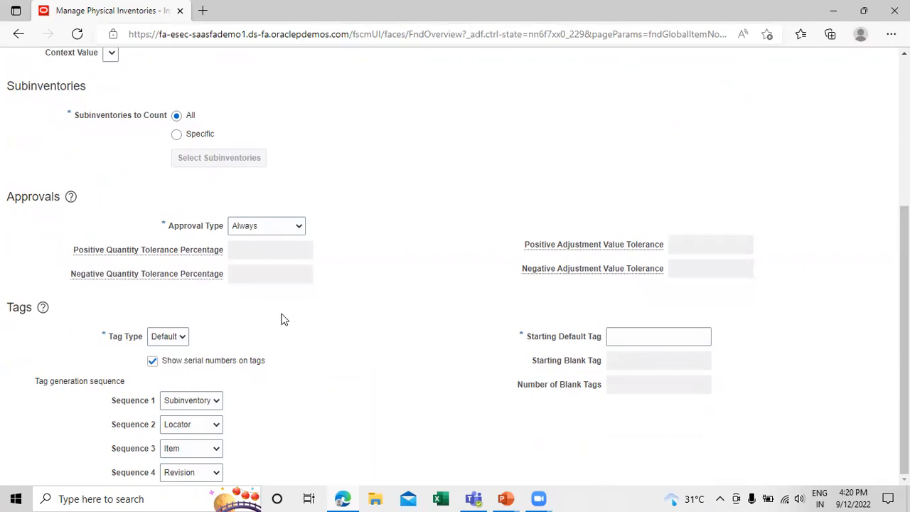
{"action": "left_click", "coordinate": [182, 336]}
{"action": "left_click", "coordinate": [180, 375]}
{"action": "left_click", "coordinate": [625, 335]}
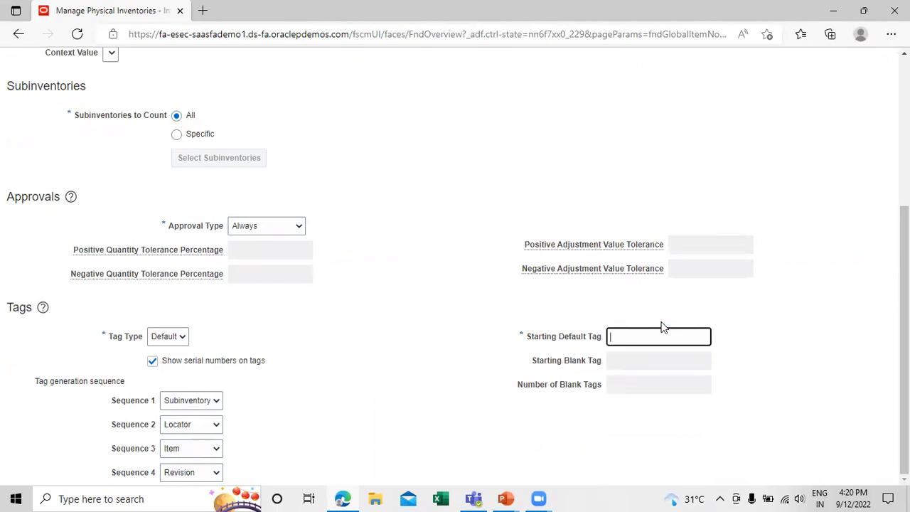
{"action": "type", "text": "101"}
{"action": "left_click", "coordinate": [373, 293]}
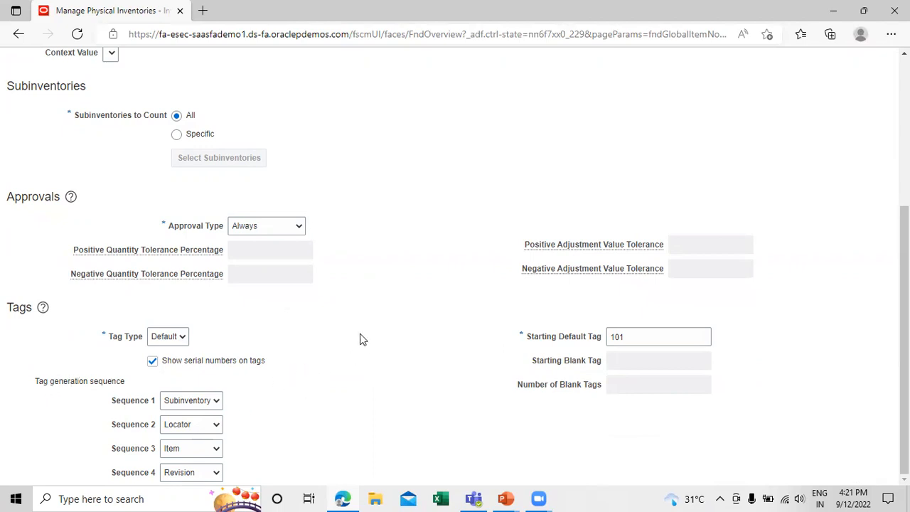
Set tag generation Sequence 1 to Item and Sequence 2 to Subinventory, and leave Sequences 3 and 4 blank
{"action": "left_click", "coordinate": [216, 404]}
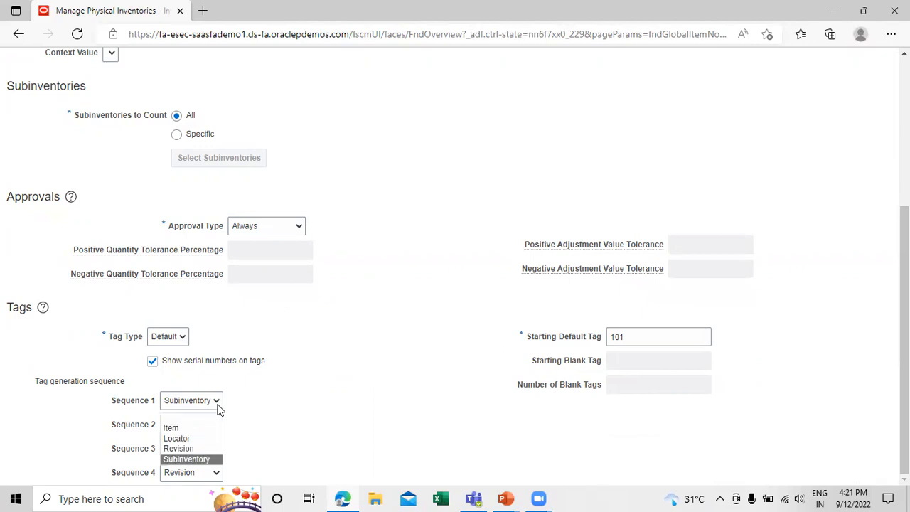
{"action": "left_click", "coordinate": [175, 426]}
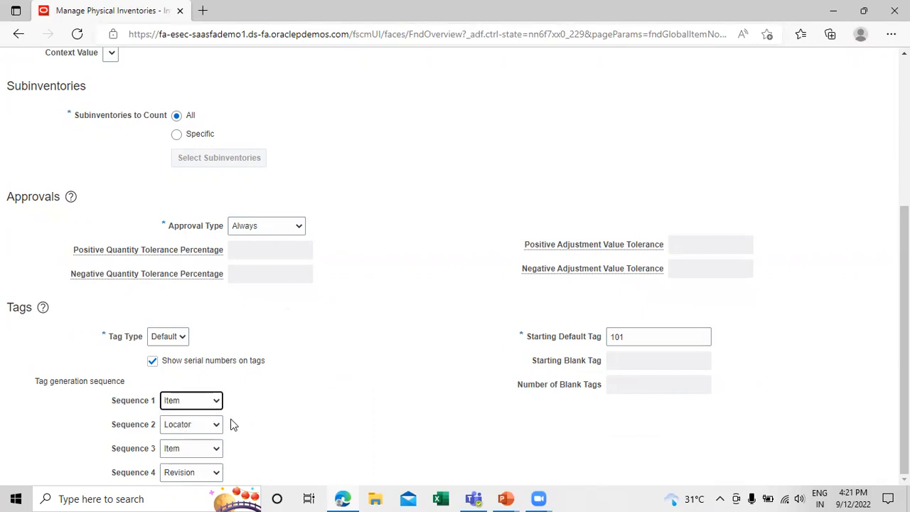
{"action": "left_click", "coordinate": [215, 425]}
{"action": "left_click", "coordinate": [191, 405]}
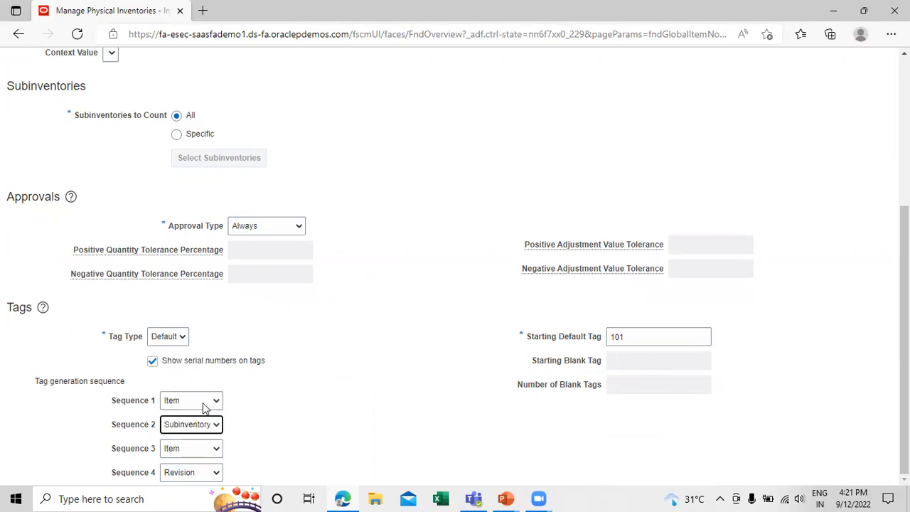
{"action": "left_click", "coordinate": [218, 450]}
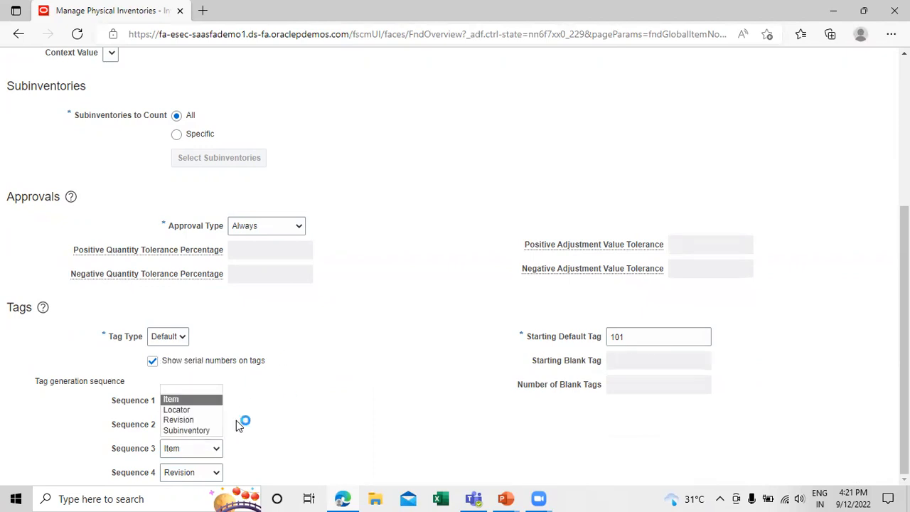
{"action": "left_click", "coordinate": [204, 389]}
{"action": "left_click", "coordinate": [217, 472]}
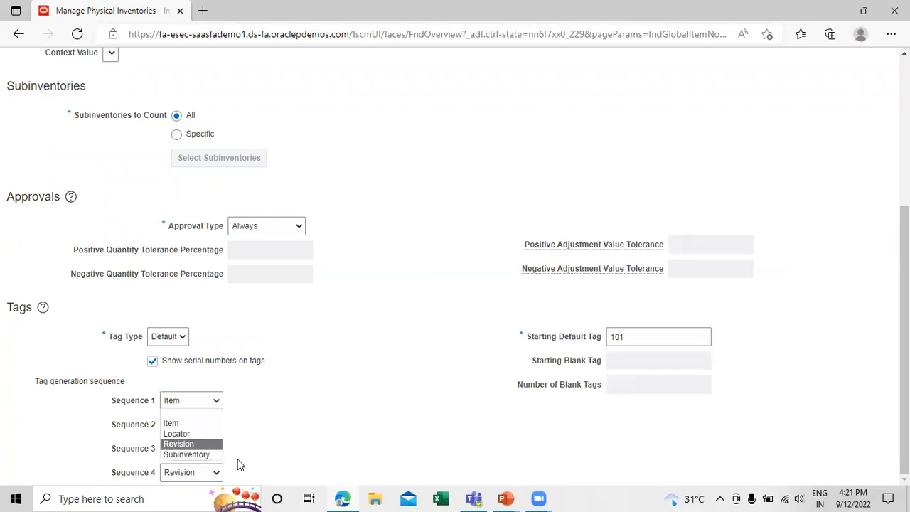
{"action": "left_click", "coordinate": [205, 414]}
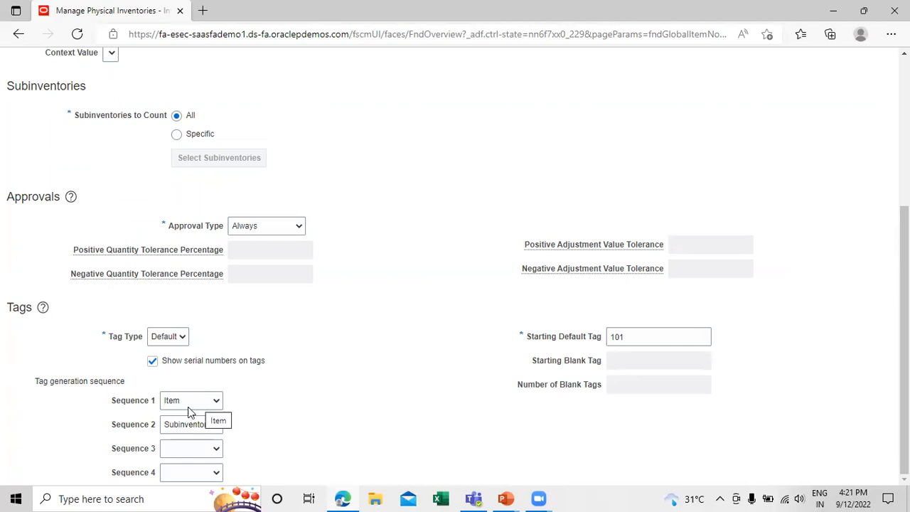
Review the physical inventory definition, then save and close it
{"action": "scroll", "coordinate": [364, 377], "scroll_direction": "up", "scroll_amount": 3}
{"action": "scroll", "coordinate": [364, 375], "scroll_direction": "down", "scroll_amount": 3}
{"action": "scroll", "coordinate": [364, 376], "scroll_direction": "up", "scroll_amount": 4}
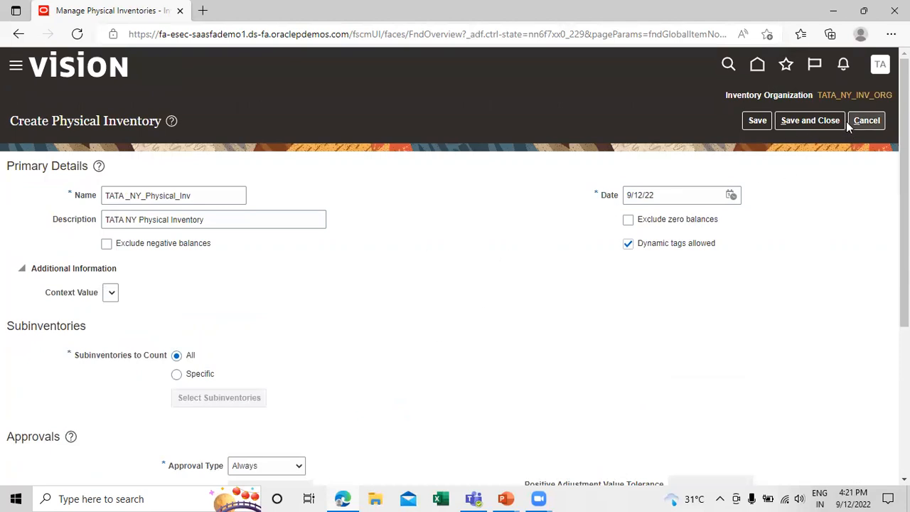
{"action": "left_click", "coordinate": [824, 123]}
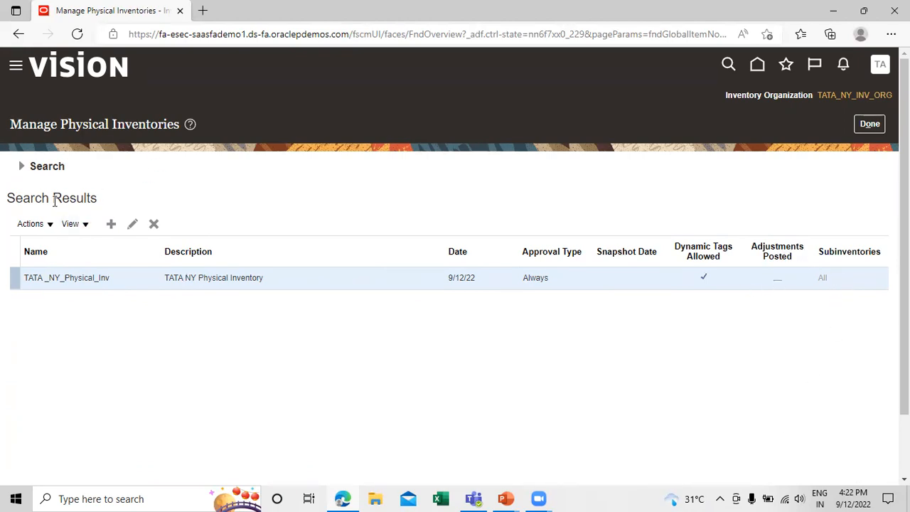
Generate the physical inventory snapshot for TATA _NY_Physical_Inv and acknowledge the submission
{"action": "left_click", "coordinate": [50, 224]}
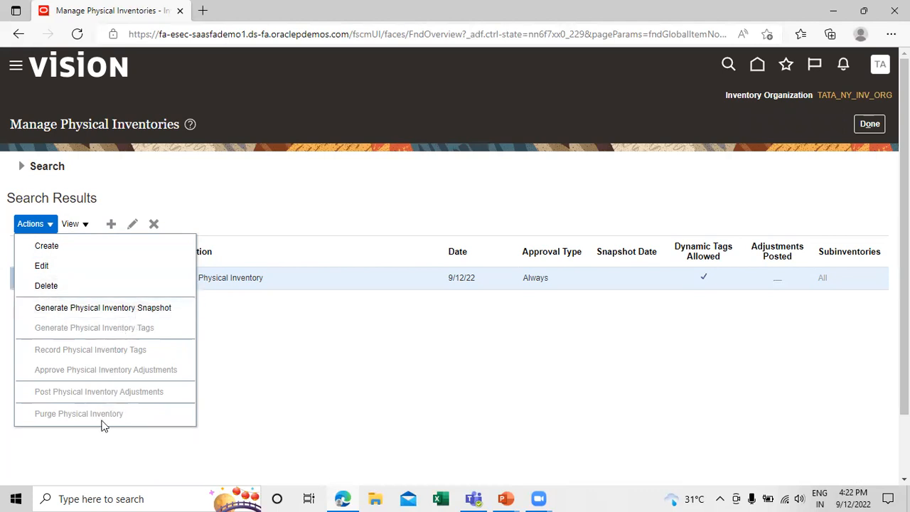
{"action": "left_click", "coordinate": [113, 310]}
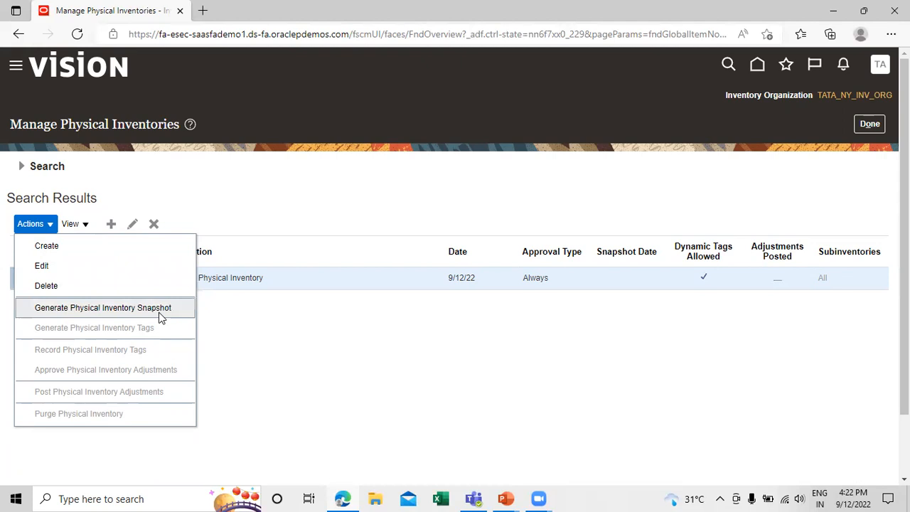
{"action": "left_click", "coordinate": [108, 312]}
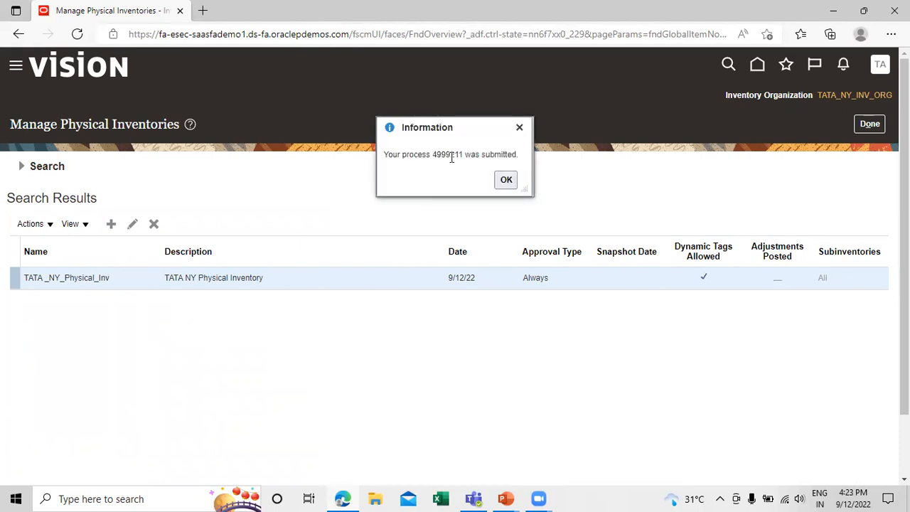
{"action": "left_click", "coordinate": [506, 179]}
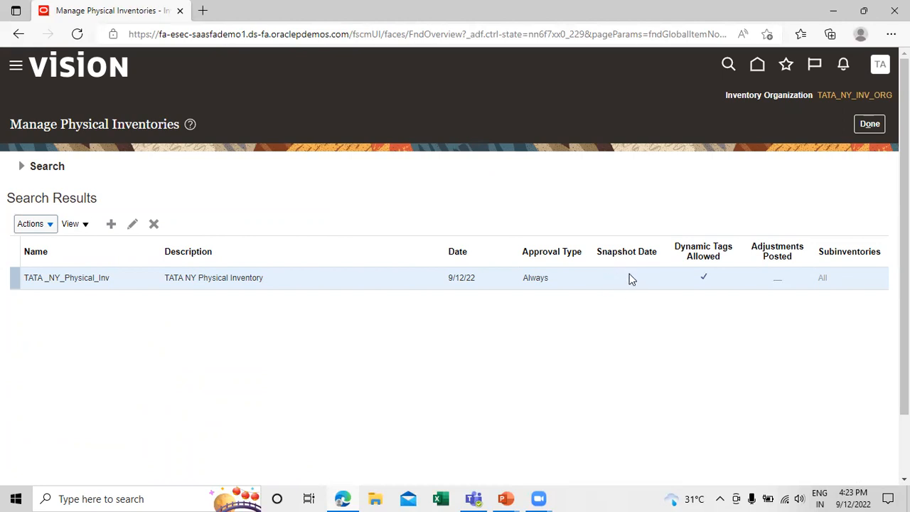
Rerun the physical inventory search without criteria to refresh the snapshot date of TATA _NY_Physical_Inv
{"action": "left_click", "coordinate": [21, 166]}
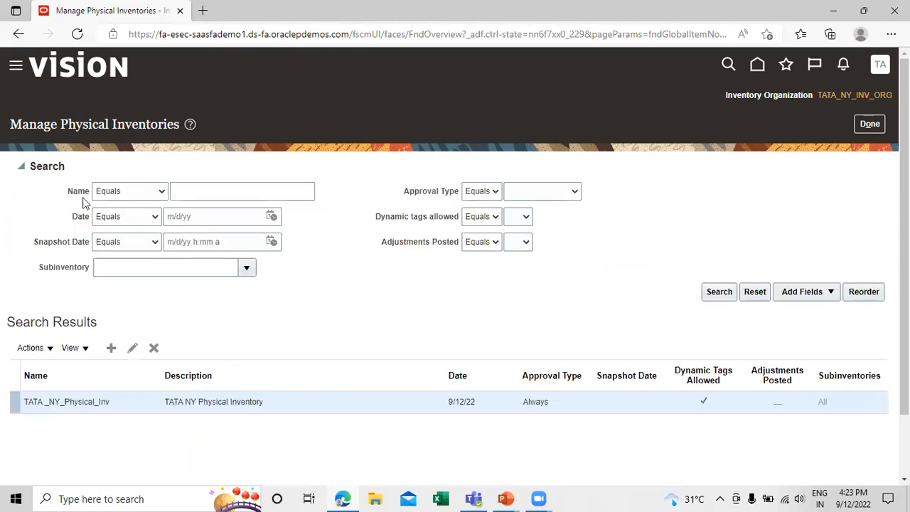
{"action": "left_click", "coordinate": [717, 292]}
{"action": "left_click", "coordinate": [77, 181]}
{"action": "left_click", "coordinate": [718, 292]}
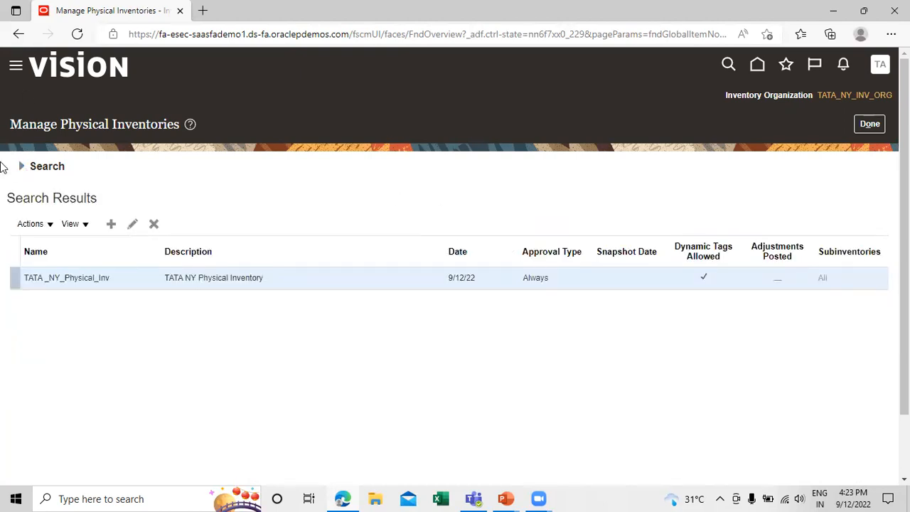
{"action": "left_click", "coordinate": [22, 166]}
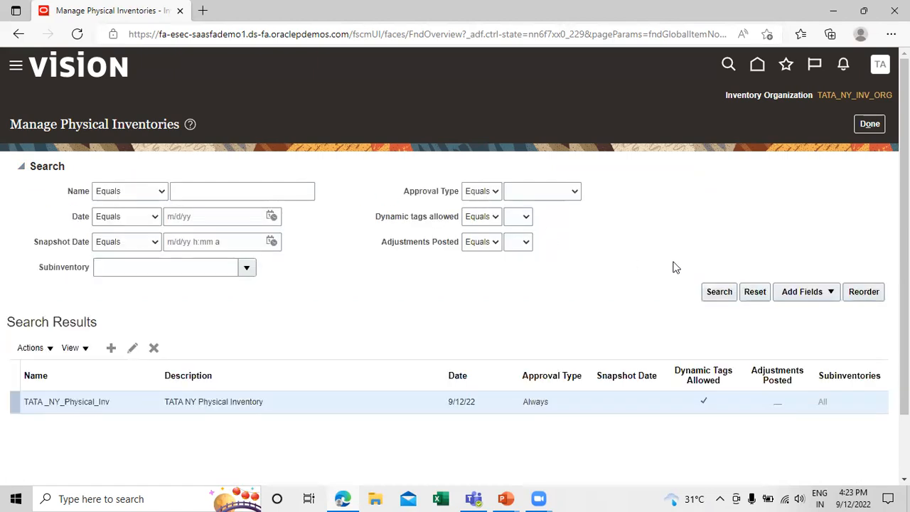
{"action": "left_click", "coordinate": [723, 293]}
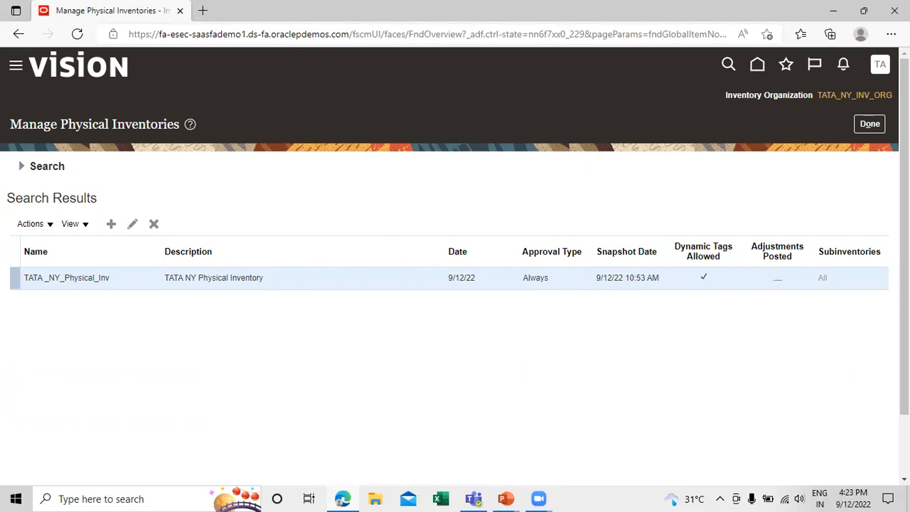
Reopen Manage Physical Inventories from the Counts tasks and search for physical inventories whose name contains "tata"
{"action": "left_click", "coordinate": [866, 125]}
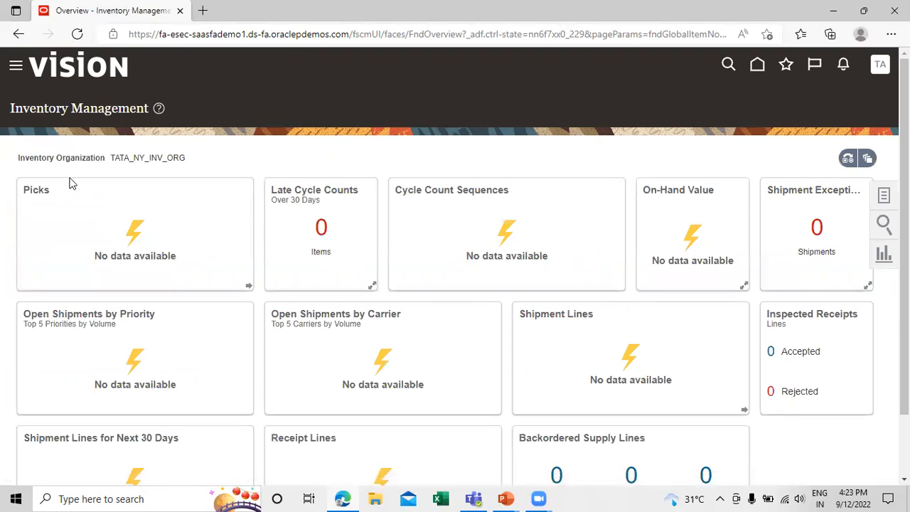
{"action": "left_click", "coordinate": [882, 197]}
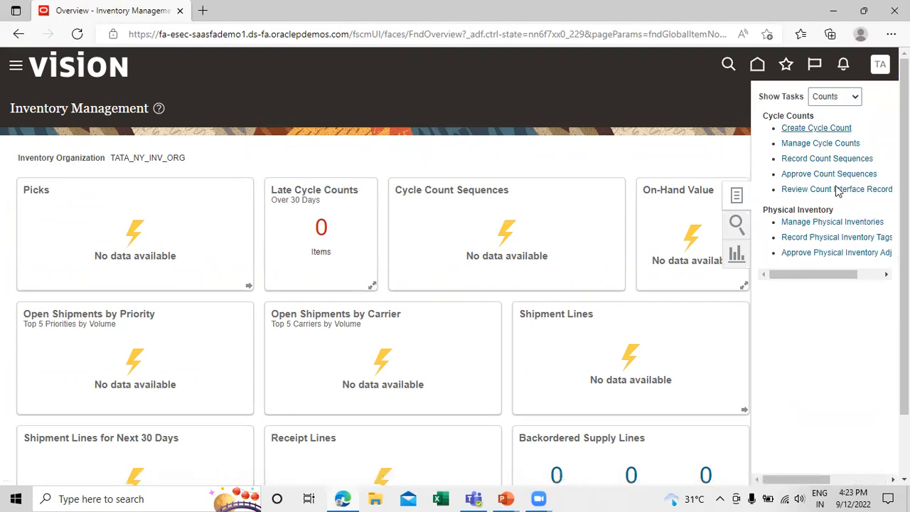
{"action": "left_click", "coordinate": [811, 221]}
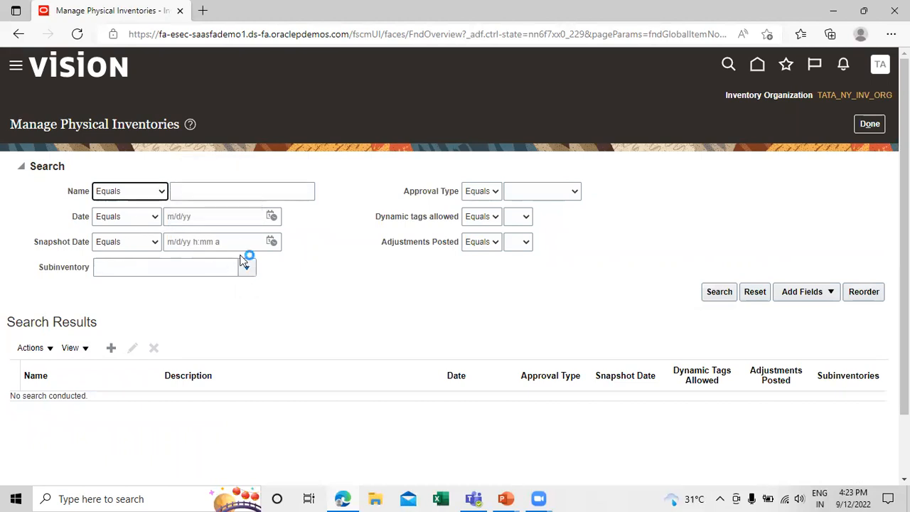
{"action": "left_click", "coordinate": [239, 189]}
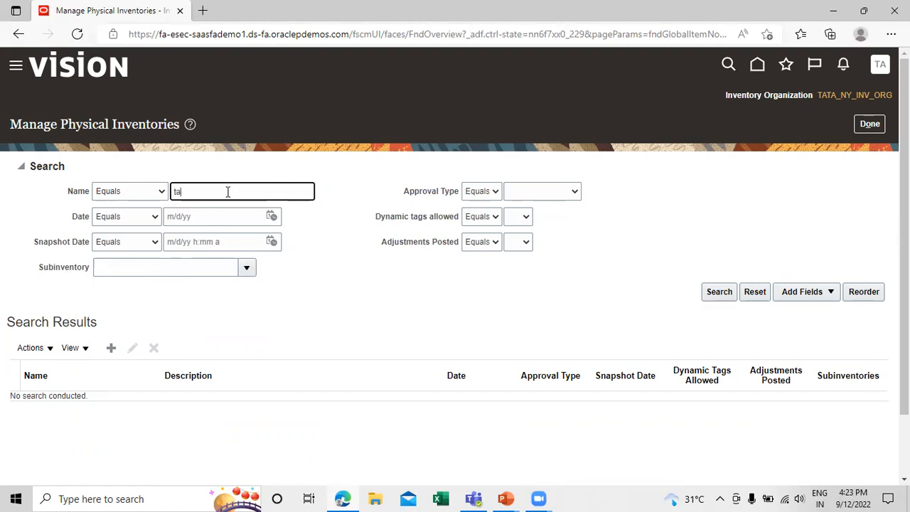
{"action": "left_click", "coordinate": [721, 291]}
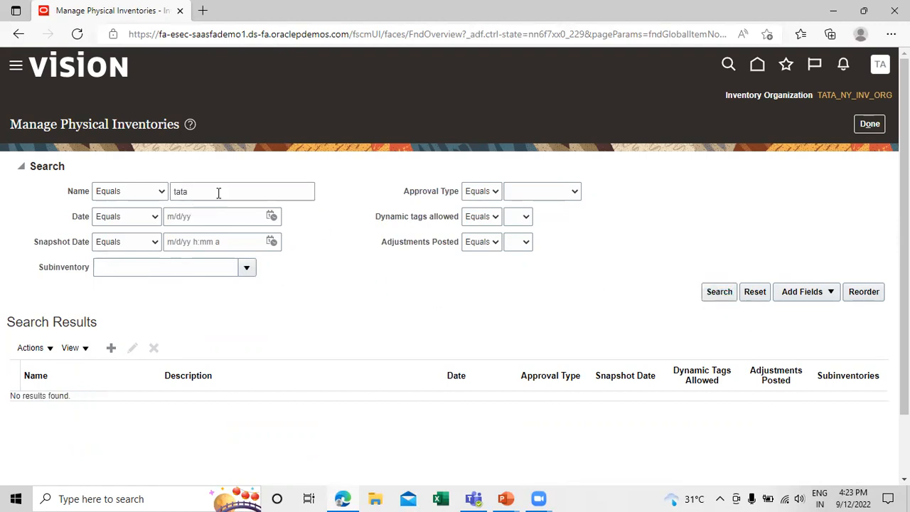
{"action": "left_click", "coordinate": [163, 191]}
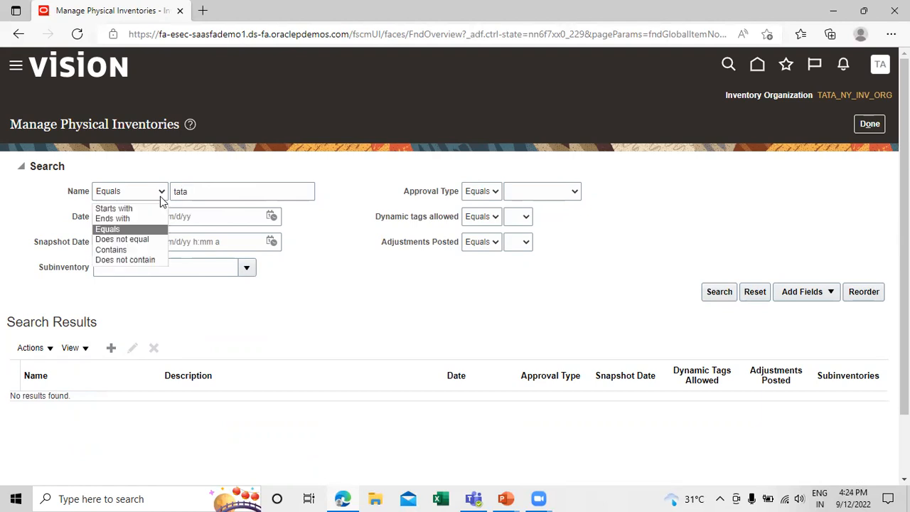
{"action": "left_click", "coordinate": [138, 250]}
{"action": "left_click", "coordinate": [717, 291]}
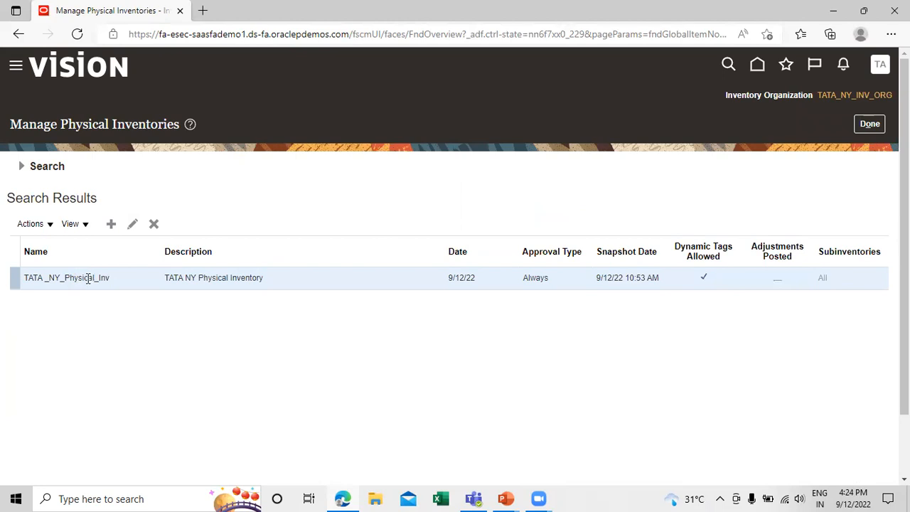
Generate the physical inventory tags for TATA _NY_Physical_Inv, acknowledge the submission and return to the Inventory Management overview
{"action": "left_click", "coordinate": [43, 224]}
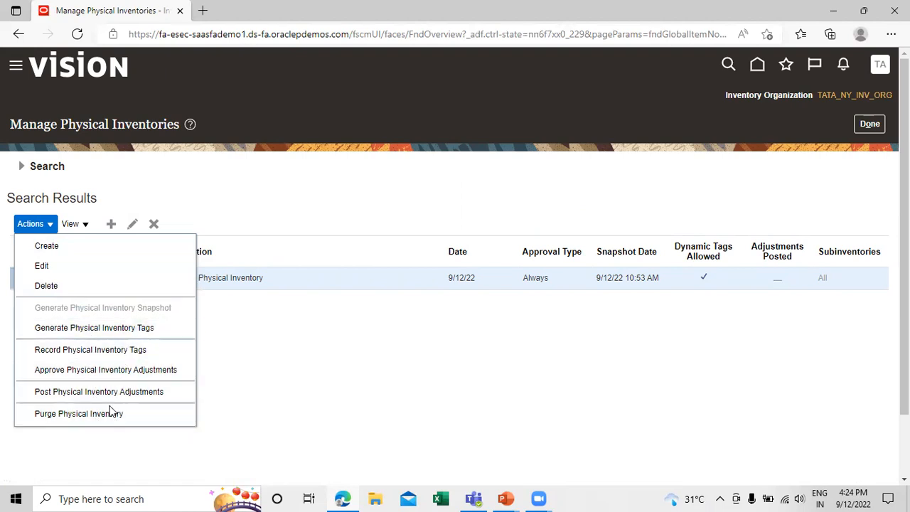
{"action": "left_click", "coordinate": [115, 332]}
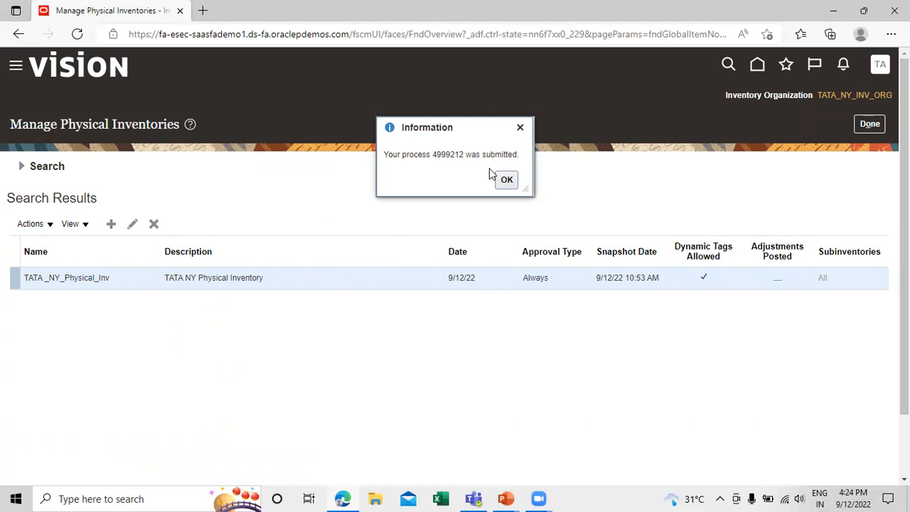
{"action": "left_click", "coordinate": [507, 179]}
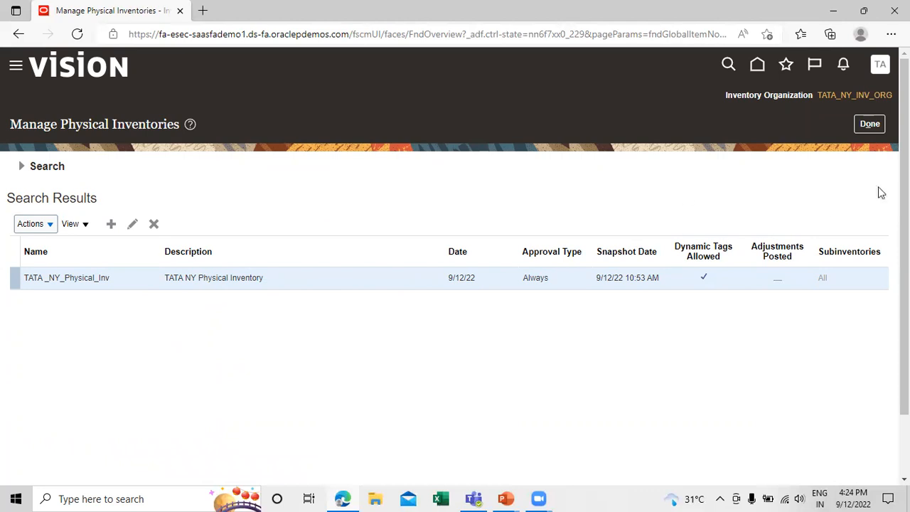
{"action": "left_click", "coordinate": [872, 126]}
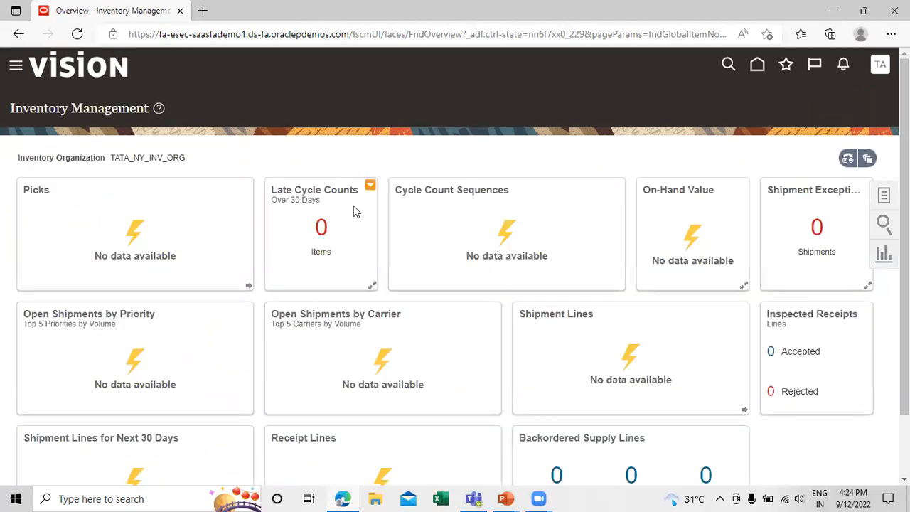
Check the counting process outline in the slide presentation, then open Scheduled Processes in the browser
{"action": "key", "text": "alt+Tab"}
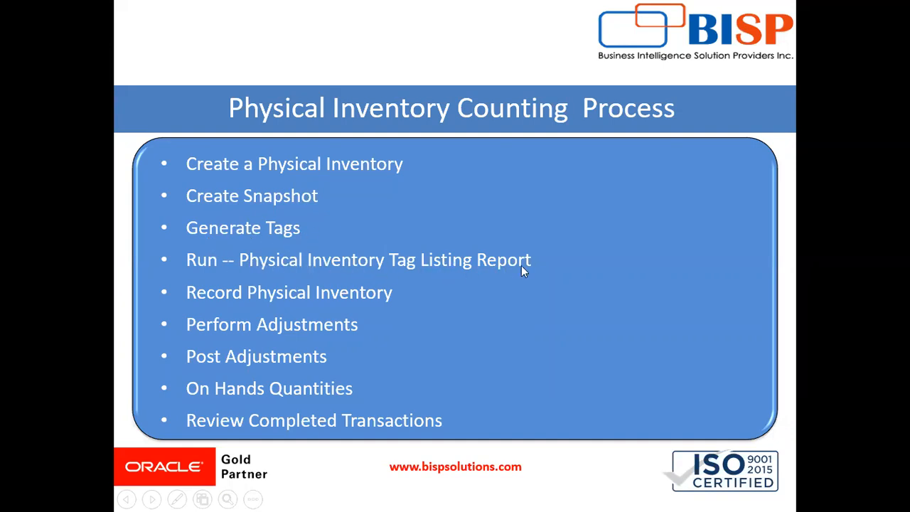
{"action": "key", "text": "alt+Tab"}
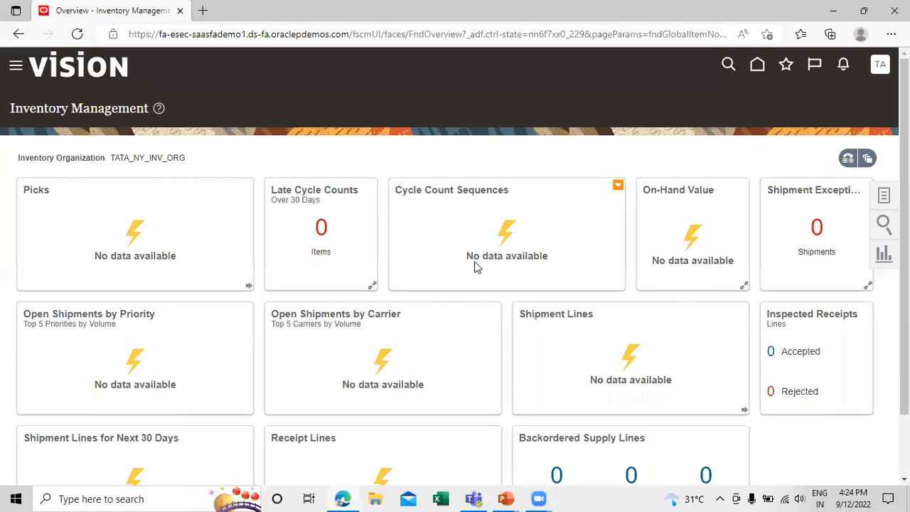
{"action": "left_click", "coordinate": [15, 66]}
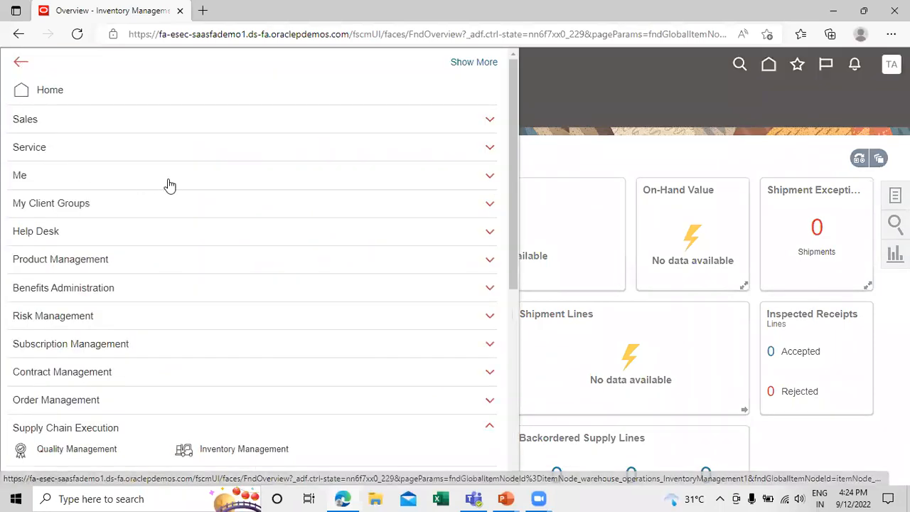
{"action": "scroll", "coordinate": [169, 184], "scroll_direction": "down", "scroll_amount": 5}
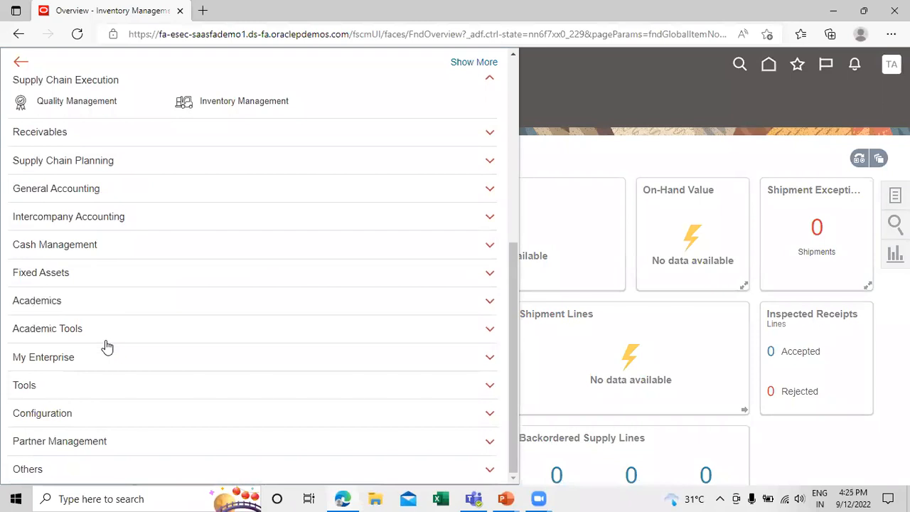
{"action": "left_click", "coordinate": [99, 382]}
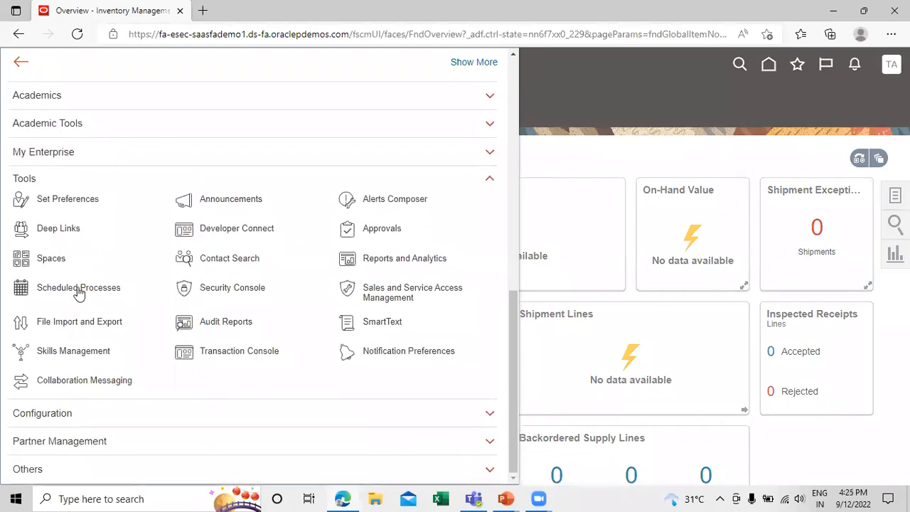
{"action": "left_click", "coordinate": [78, 292]}
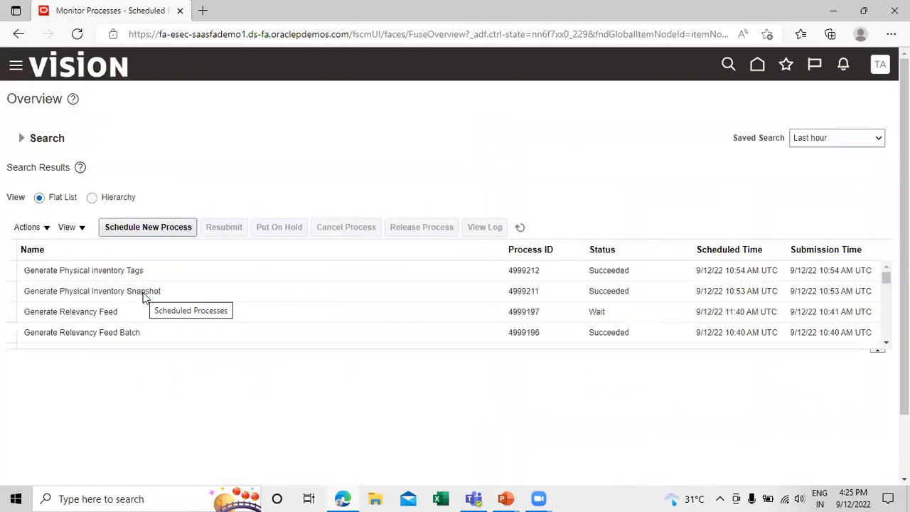
Start scheduling a new job process named Print Physical Inventory Tag Listing Report and bring up its process details
{"action": "left_click", "coordinate": [170, 230]}
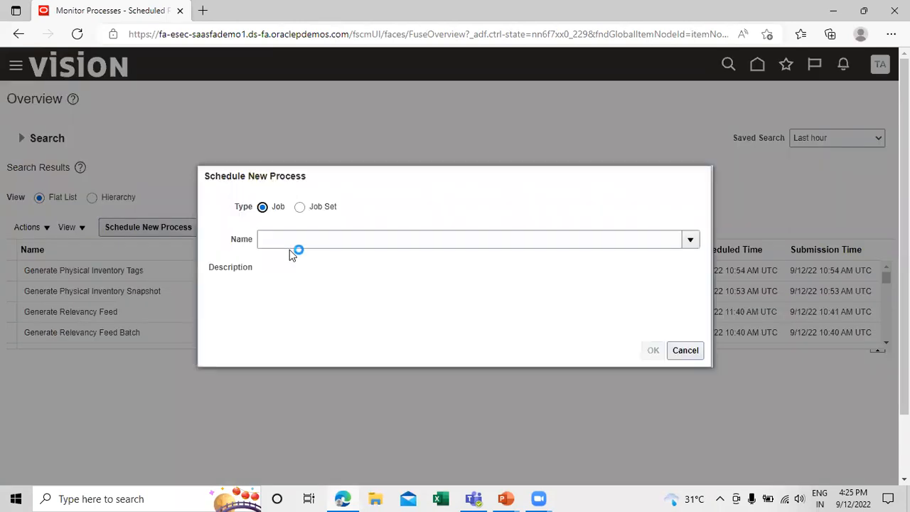
{"action": "left_click", "coordinate": [324, 234]}
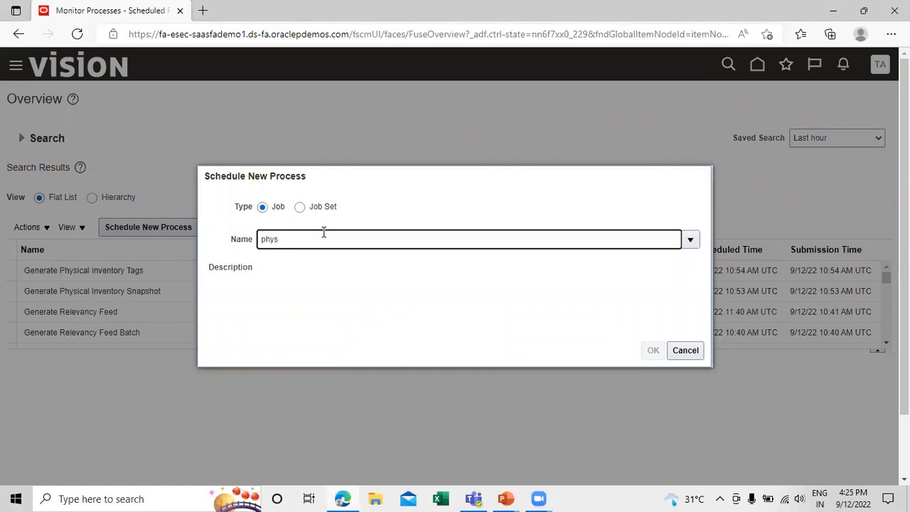
{"action": "type", "text": "physical inv"}
{"action": "type", "text": "ent"}
{"action": "type", "text": "tor"}
{"action": "type", "text": "y tag listing report"}
{"action": "key", "text": "Tab"}
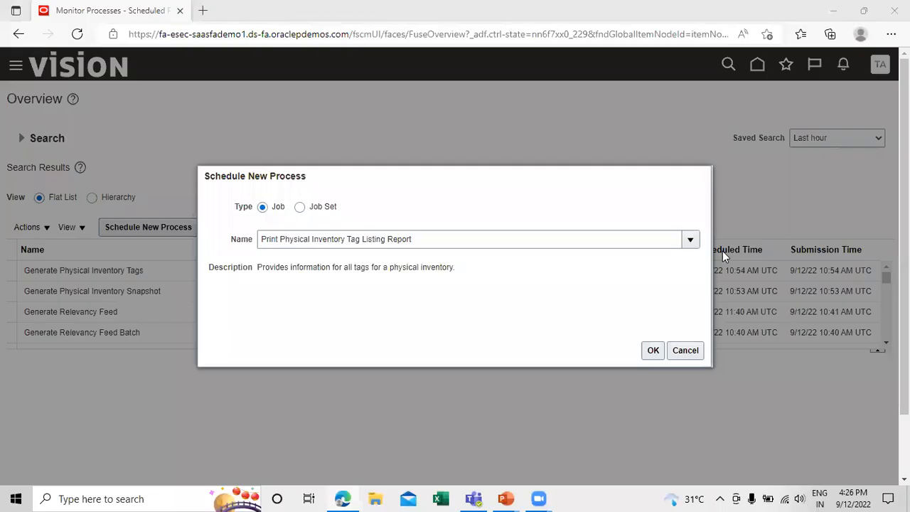
{"action": "left_click", "coordinate": [602, 279]}
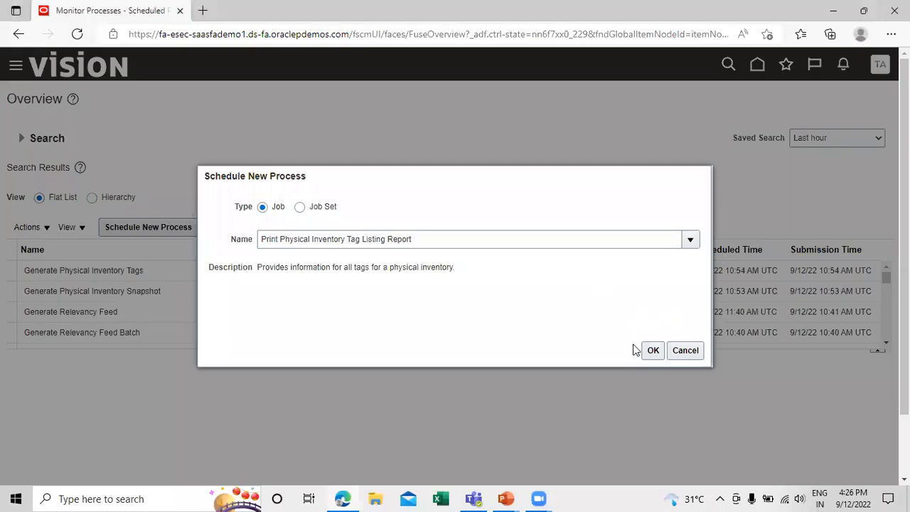
{"action": "left_click", "coordinate": [651, 353]}
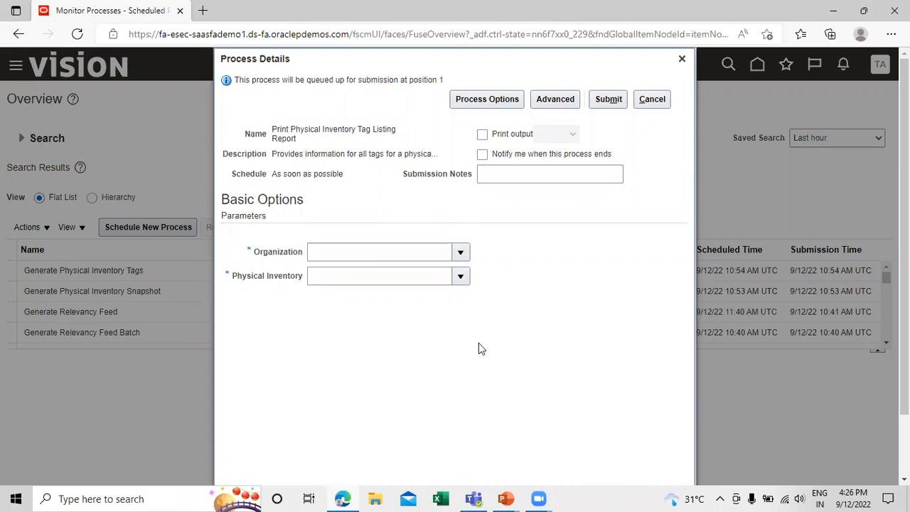
Set the organization to TATA_NY_INV_ORG and the physical inventory to TATA _NY_Physical_Inv, submit the report process and acknowledge the confirmation
{"action": "left_click", "coordinate": [460, 253]}
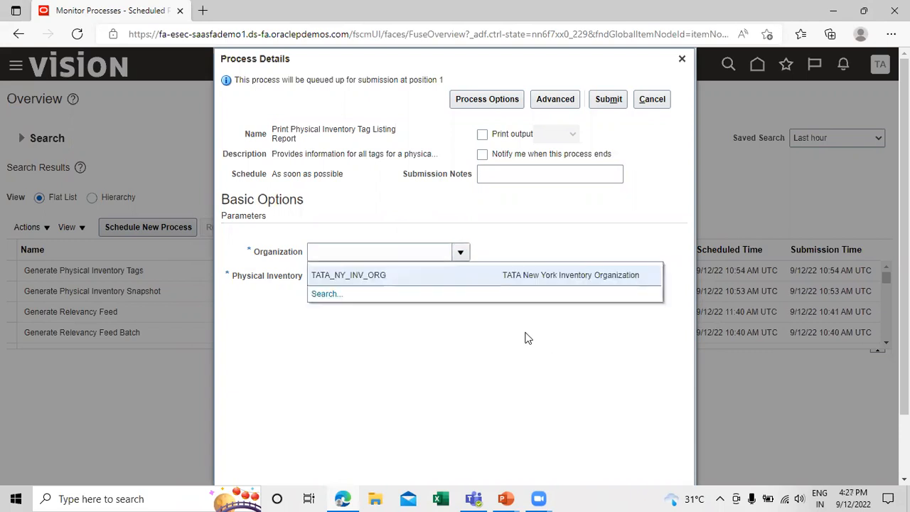
{"action": "left_click", "coordinate": [365, 275]}
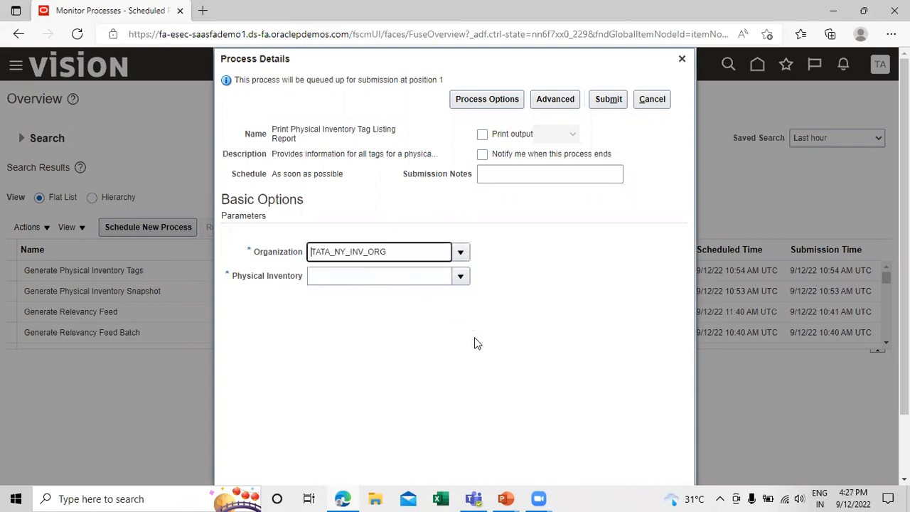
{"action": "left_click", "coordinate": [460, 275]}
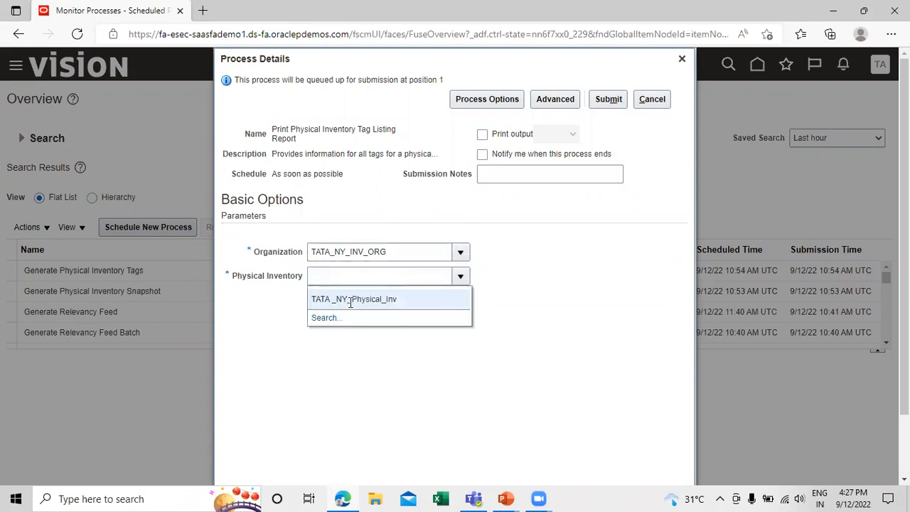
{"action": "left_click", "coordinate": [392, 299]}
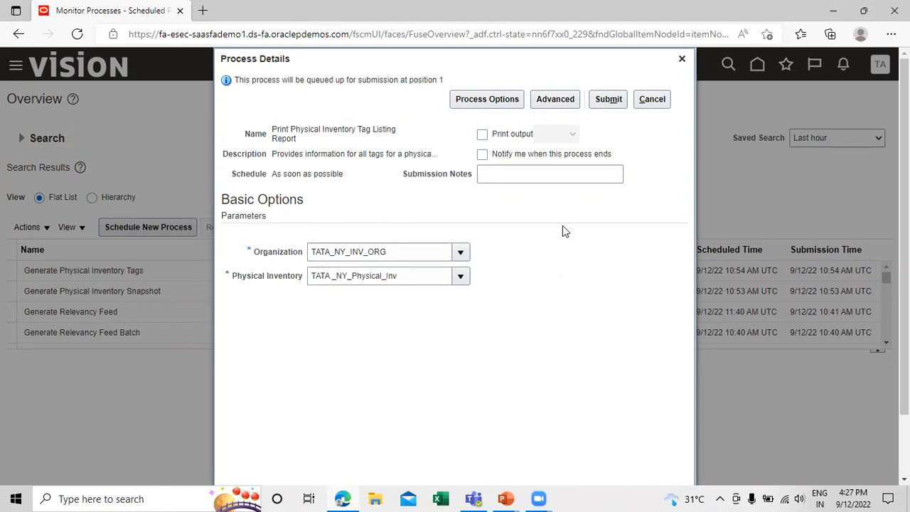
{"action": "left_click", "coordinate": [605, 98]}
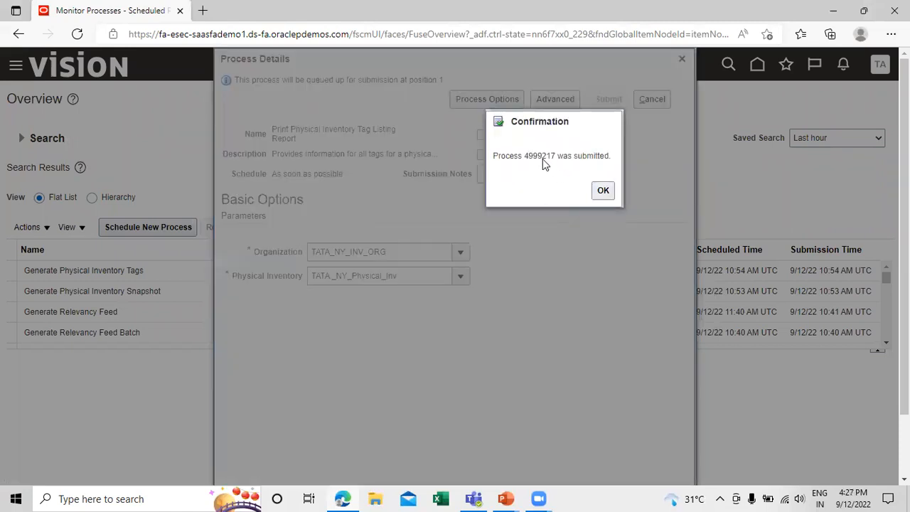
{"action": "left_click", "coordinate": [603, 191]}
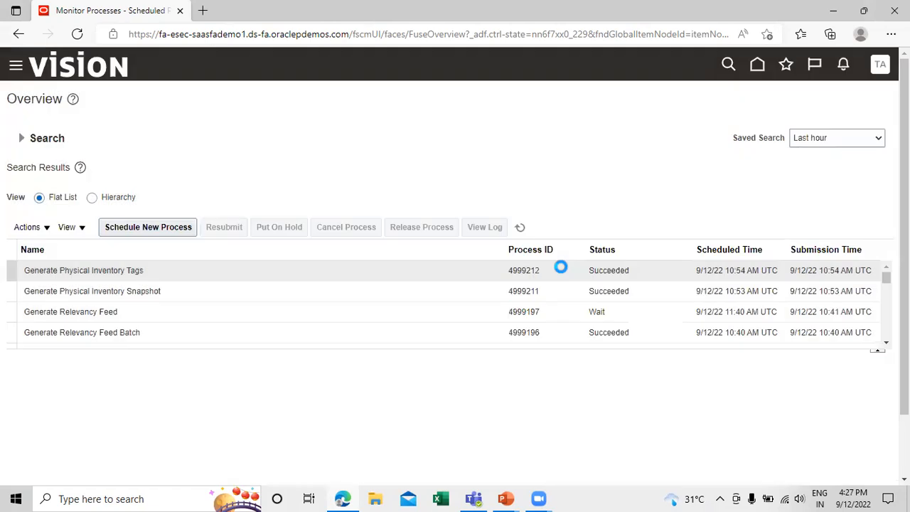
Refresh the scheduled process list to check the tag listing report's status, and consult the counting process outline in the slide presentation
{"action": "left_click", "coordinate": [519, 227]}
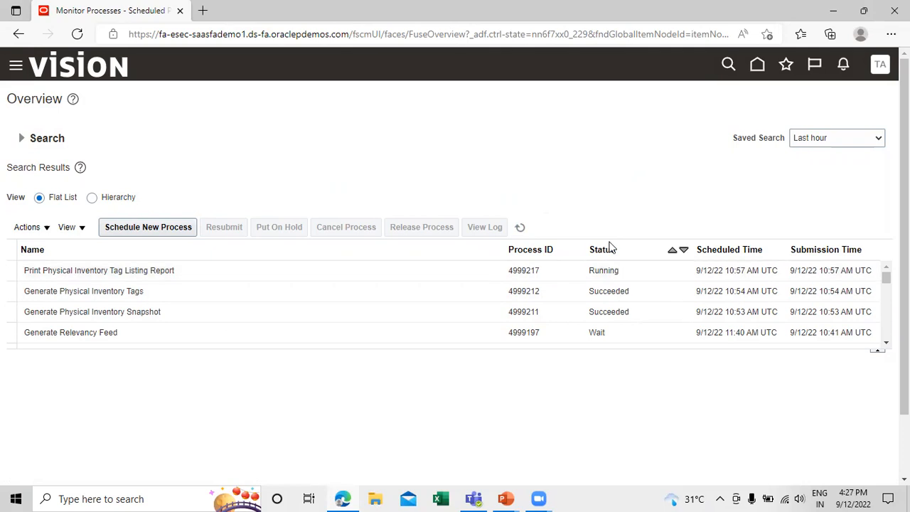
{"action": "left_click", "coordinate": [518, 227]}
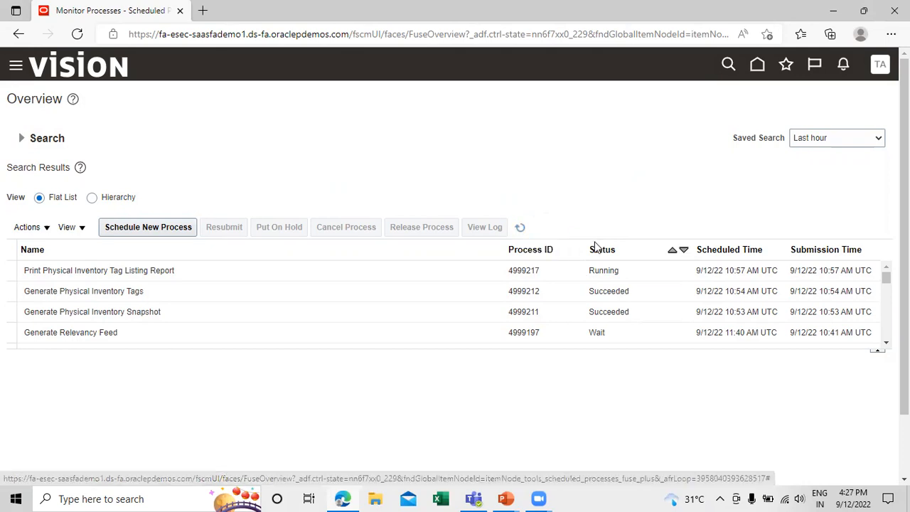
{"action": "left_click", "coordinate": [521, 229]}
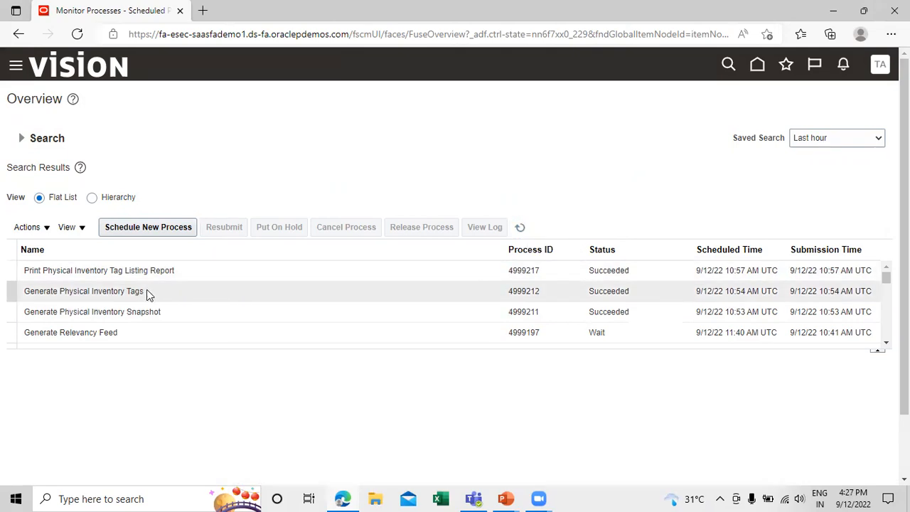
{"action": "left_click", "coordinate": [520, 227]}
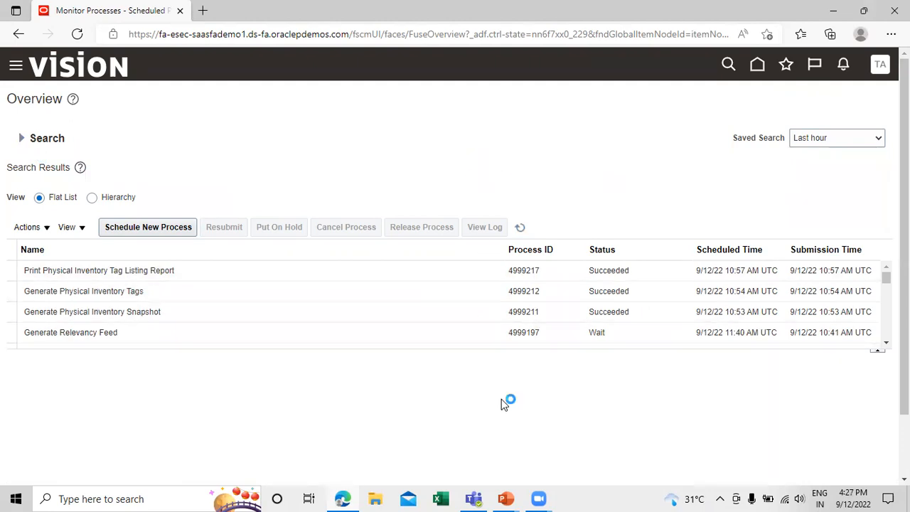
{"action": "key", "text": "alt+Tab"}
{"action": "key", "text": "alt+Tab"}
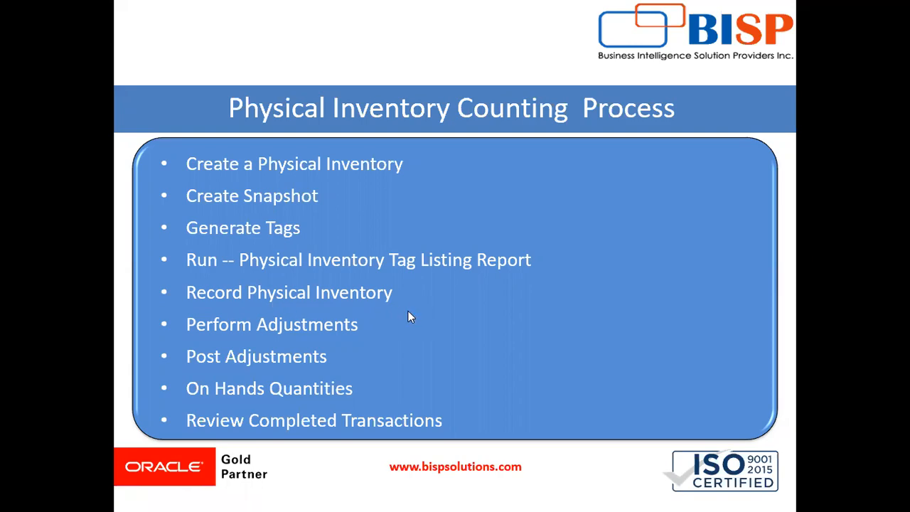
{"action": "key", "text": "alt+Tab"}
Show the process details of the Print Physical Inventory Tag Listing Report run and download its log attachment
{"action": "left_click", "coordinate": [99, 270]}
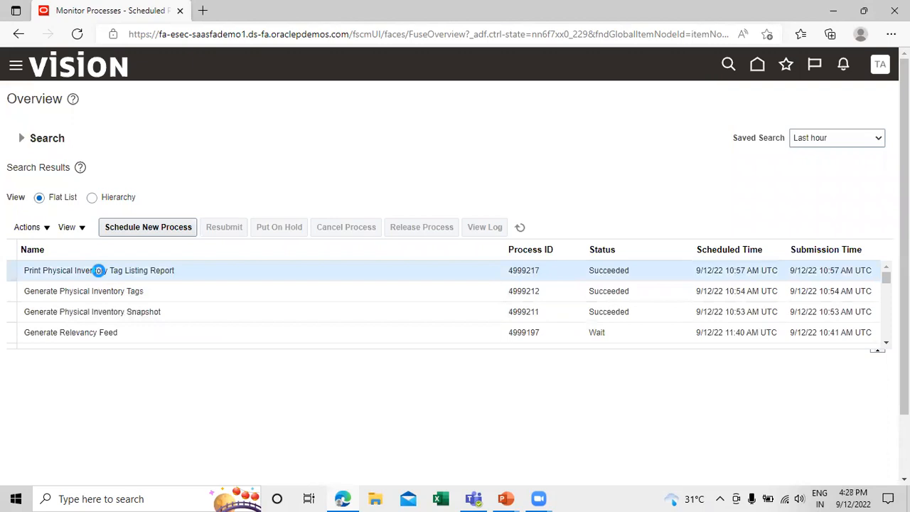
{"action": "scroll", "coordinate": [294, 294], "scroll_direction": "down", "scroll_amount": 5}
{"action": "scroll", "coordinate": [538, 162], "scroll_direction": "down", "scroll_amount": 3}
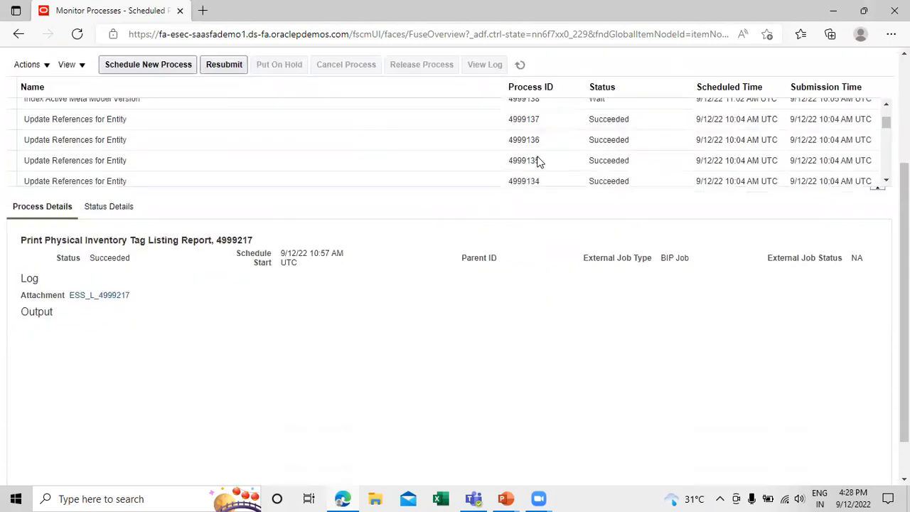
{"action": "left_click", "coordinate": [87, 262]}
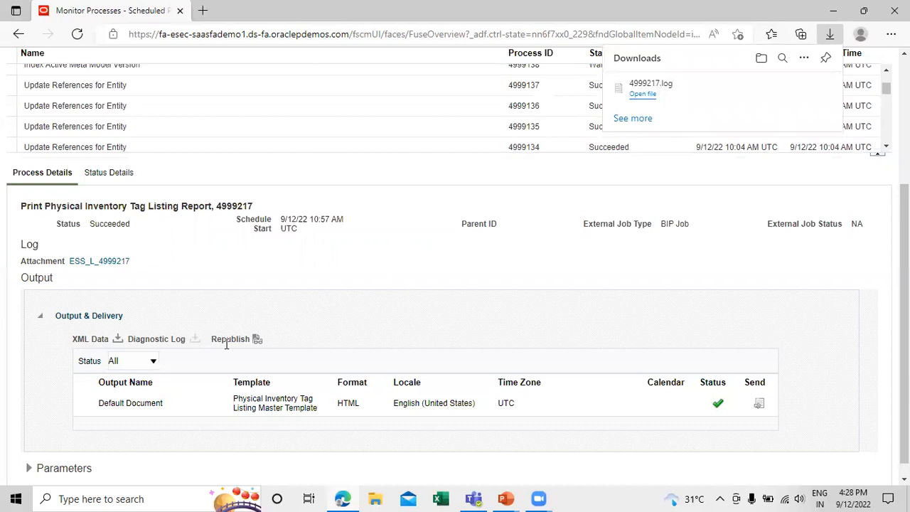
Republish the Physical Inventory Tag Listing Report output and render it as PDF
{"action": "left_click", "coordinate": [256, 339]}
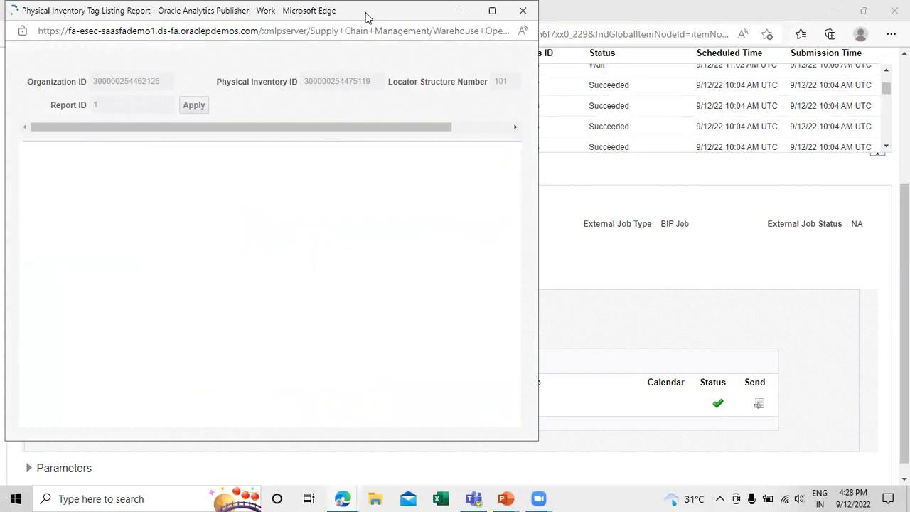
{"action": "left_click_drag", "start_coordinate": [372, 14], "coordinate": [483, 20]}
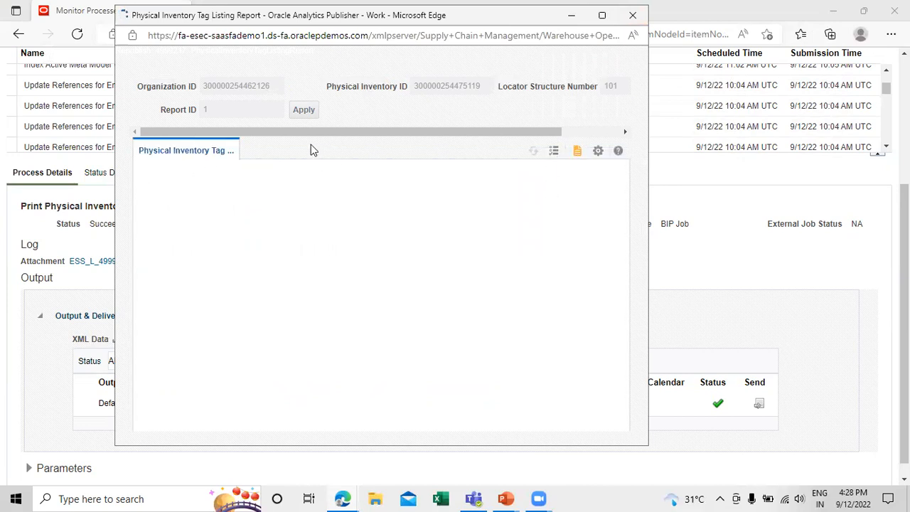
{"action": "left_click", "coordinate": [577, 153]}
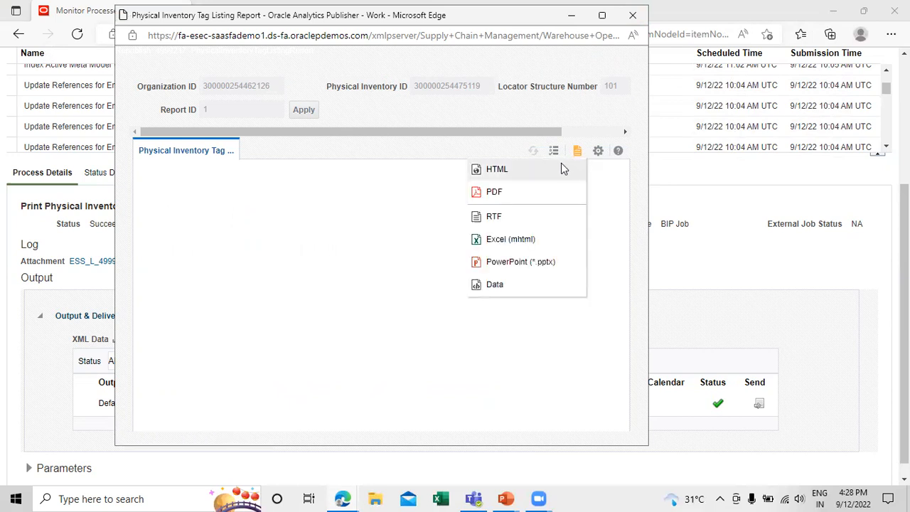
{"action": "left_click", "coordinate": [540, 190]}
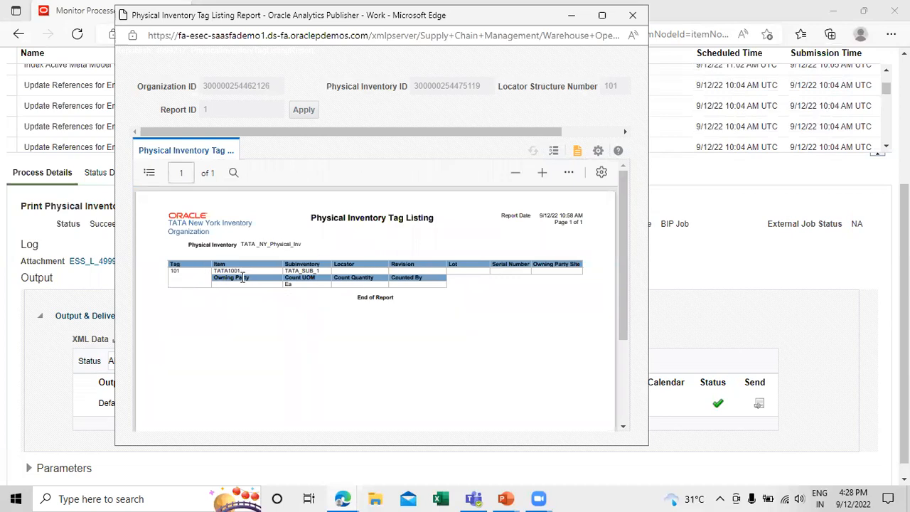
Examine the tag, item and subinventory columns of the PDF tag listing at a larger size, and close the report window
{"action": "left_click", "coordinate": [232, 173]}
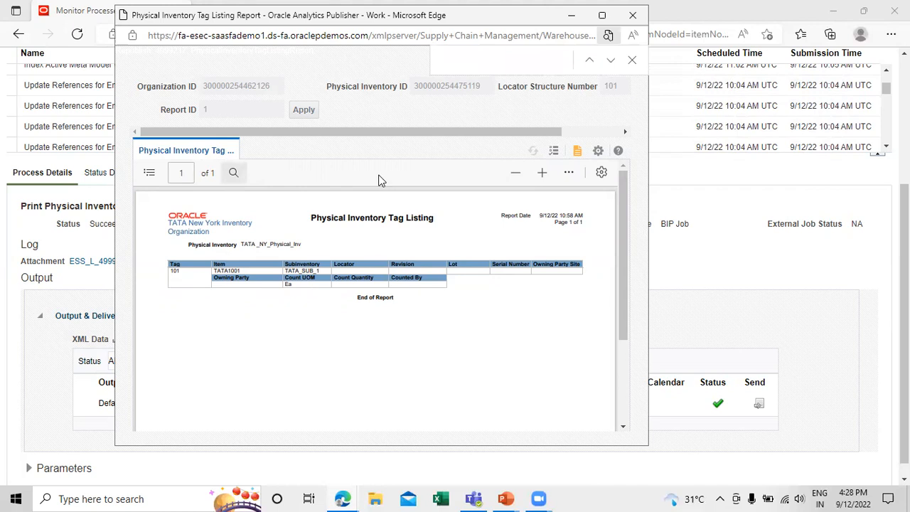
{"action": "scroll", "coordinate": [282, 309], "scroll_direction": "up", "scroll_amount": 2}
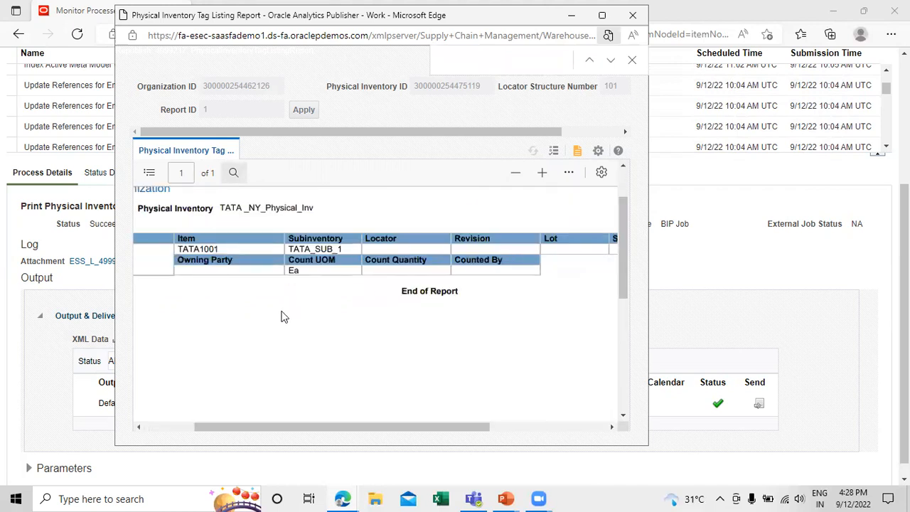
{"action": "left_click_drag", "start_coordinate": [246, 425], "coordinate": [187, 419]}
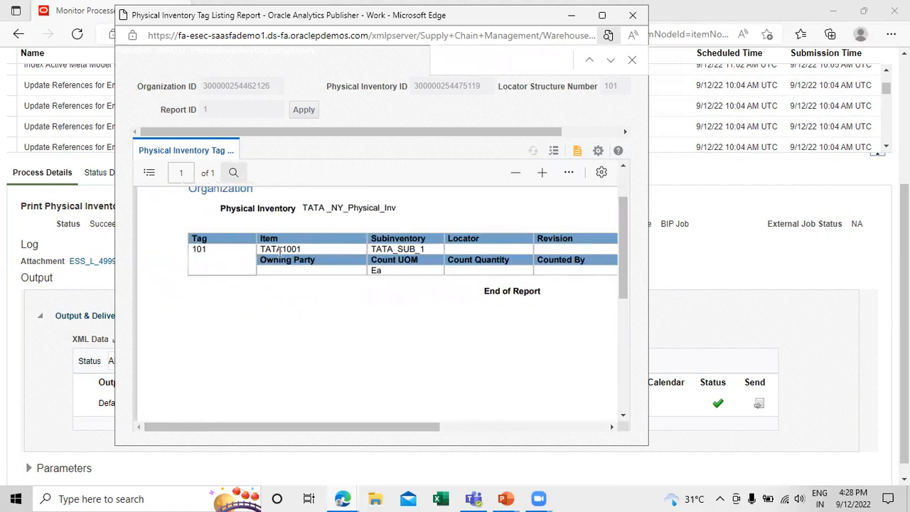
{"action": "left_click_drag", "start_coordinate": [316, 426], "coordinate": [398, 430]}
{"action": "scroll", "coordinate": [364, 295], "scroll_direction": "up", "scroll_amount": 1}
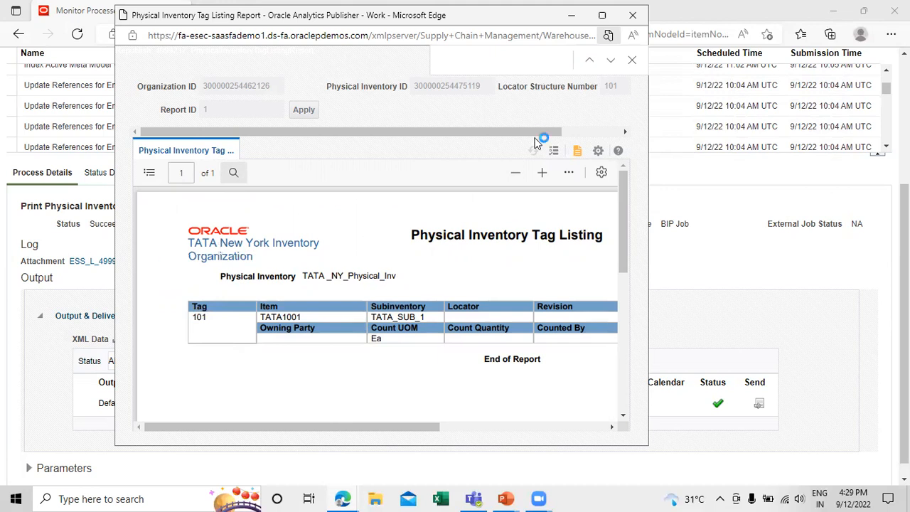
{"action": "left_click", "coordinate": [632, 15]}
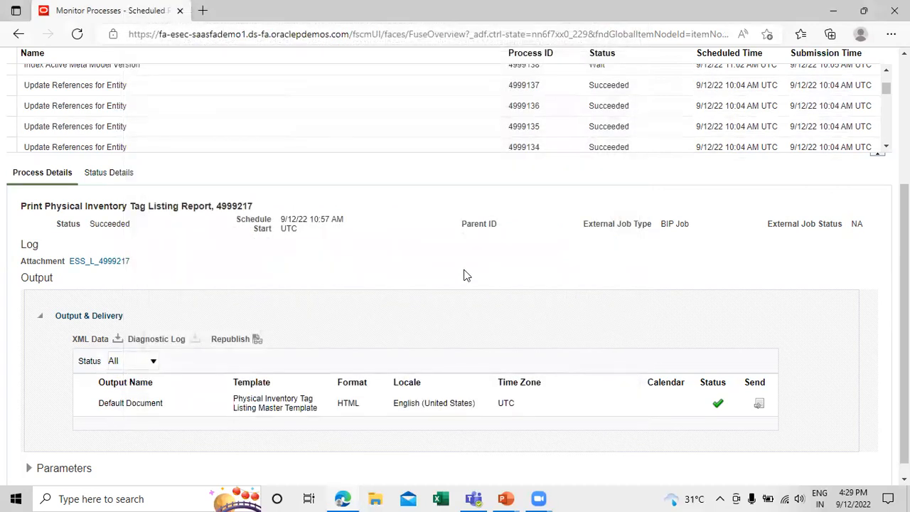
Check the physical inventory counting outline in the slide presentation and return to the browser
{"action": "scroll", "coordinate": [463, 274], "scroll_direction": "up", "scroll_amount": 3}
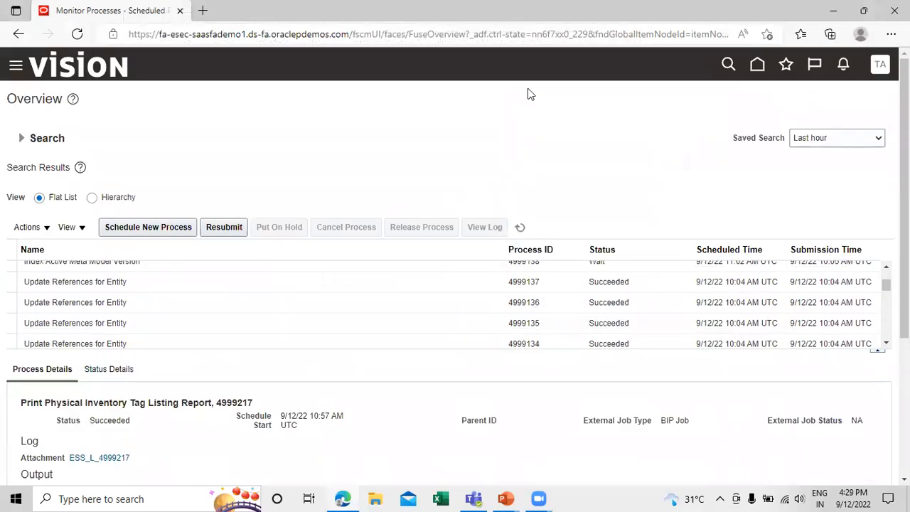
{"action": "key", "text": "alt+Tab"}
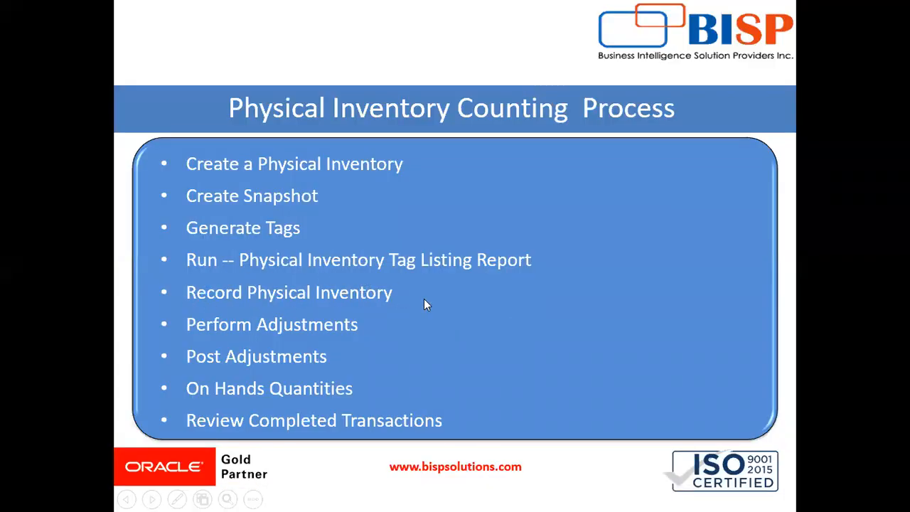
{"action": "key", "text": "alt+Tab"}
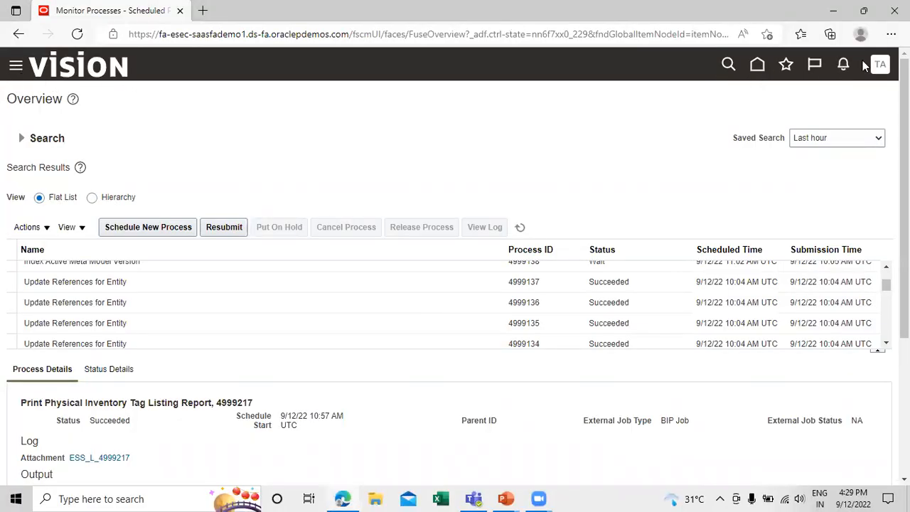
Go to Inventory Management and open the Manage Physical Inventories page from the Counts tasks
{"action": "left_click", "coordinate": [883, 66]}
{"action": "left_click", "coordinate": [579, 115]}
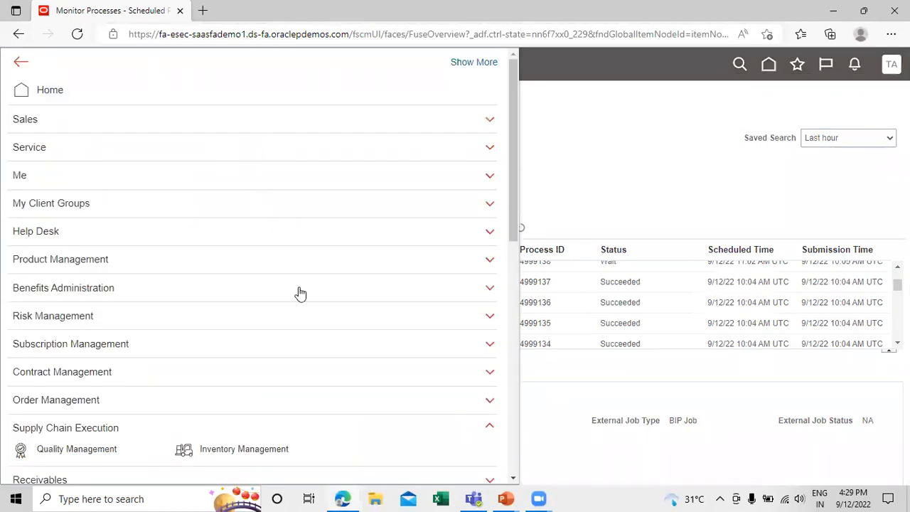
{"action": "left_click", "coordinate": [228, 449]}
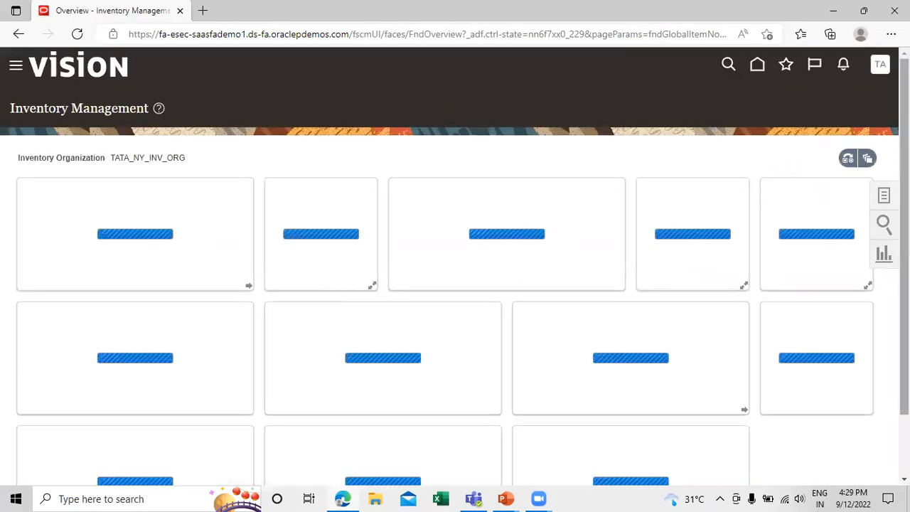
{"action": "left_click", "coordinate": [885, 195]}
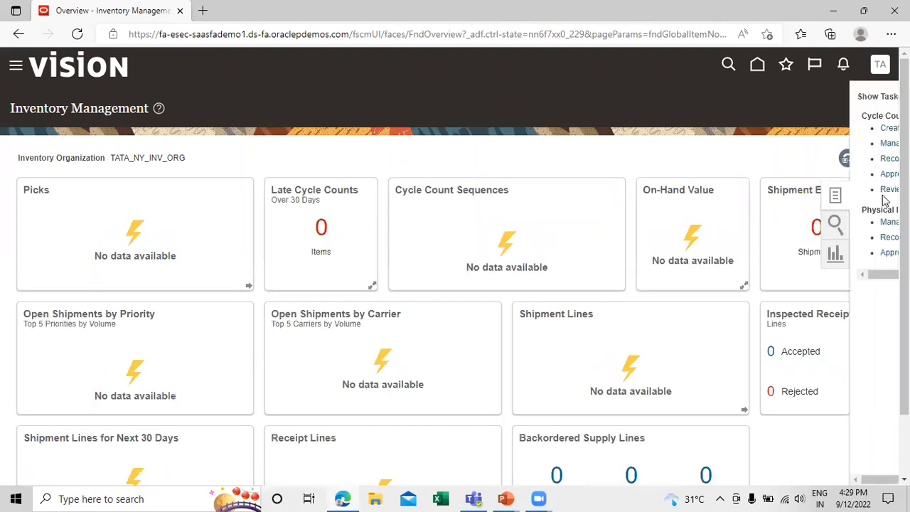
{"action": "left_click", "coordinate": [850, 98]}
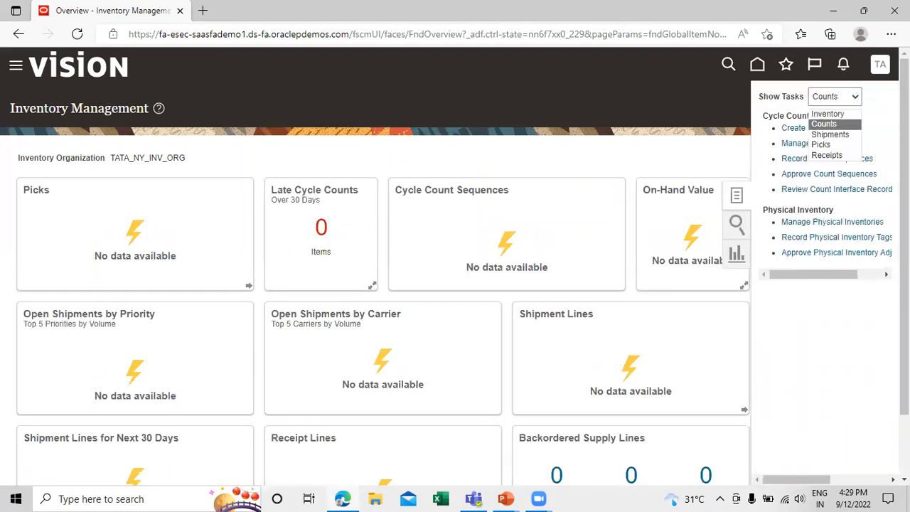
{"action": "left_click", "coordinate": [824, 124]}
{"action": "left_click", "coordinate": [814, 223]}
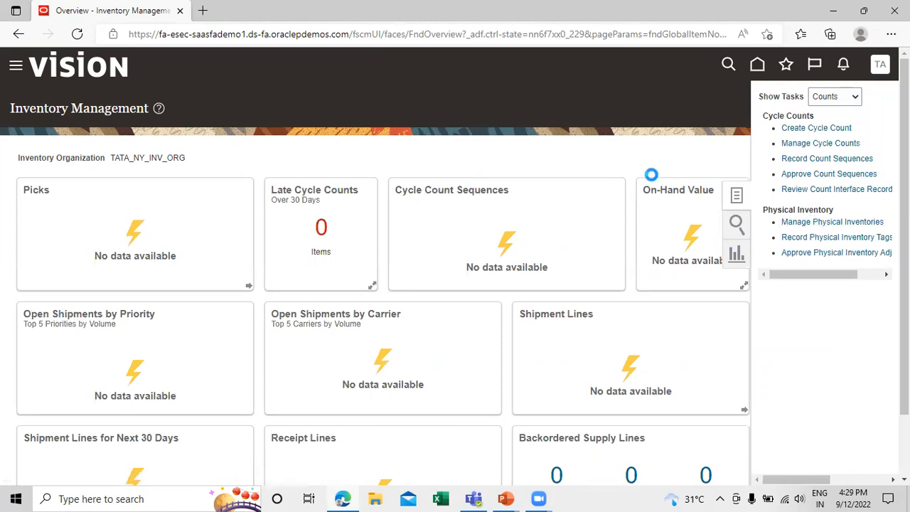
Search for physical inventories whose name contains "tata"
{"action": "left_click", "coordinate": [218, 192]}
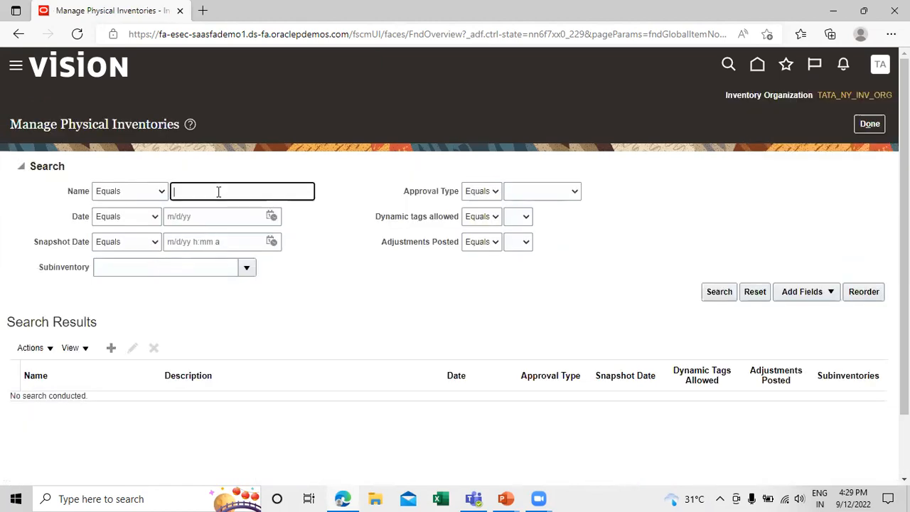
{"action": "type", "text": "tata"}
{"action": "left_click", "coordinate": [156, 194]}
{"action": "left_click", "coordinate": [154, 250]}
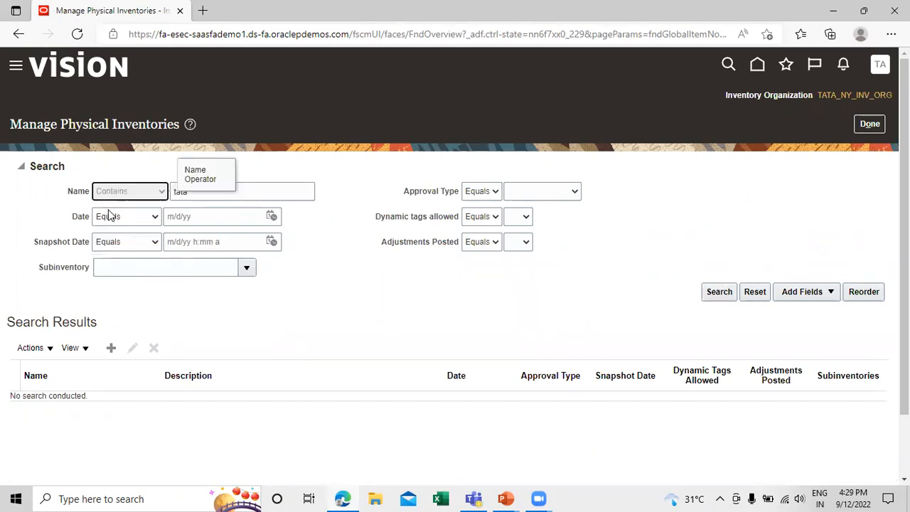
{"action": "left_click", "coordinate": [718, 291]}
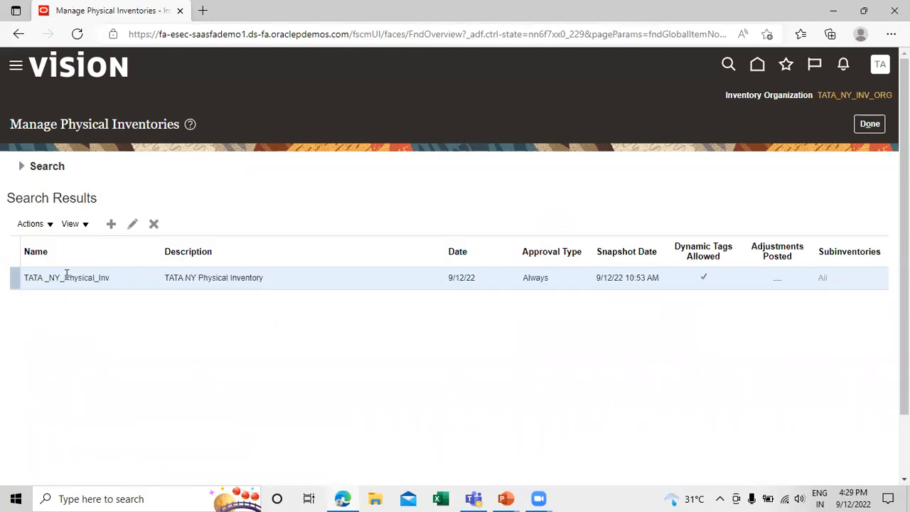
Open tag recording for TATA _NY_Physical_Inv and set the count quantity of tag 101 to 950
{"action": "left_click", "coordinate": [128, 277]}
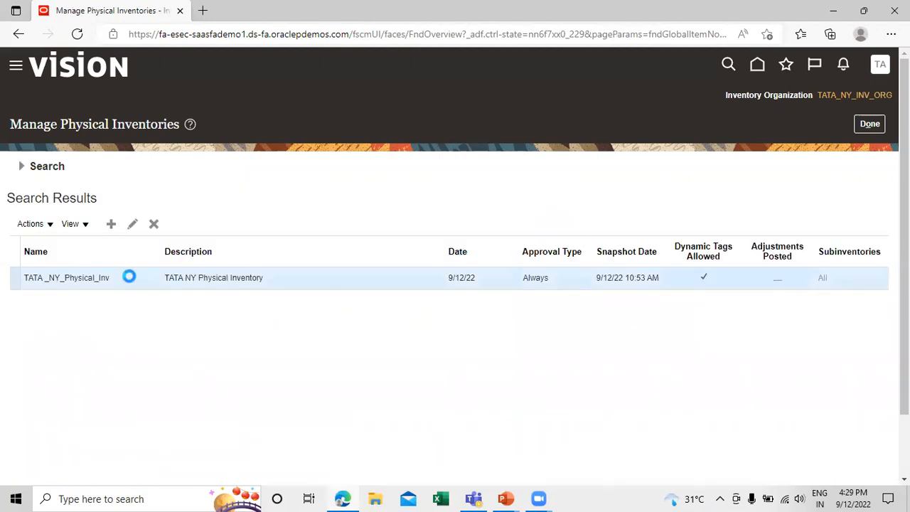
{"action": "left_click", "coordinate": [46, 225]}
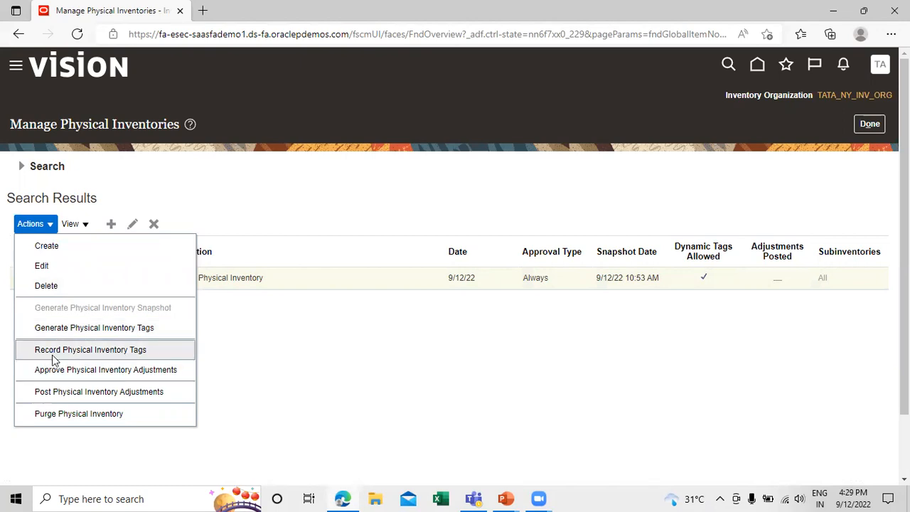
{"action": "left_click", "coordinate": [110, 352]}
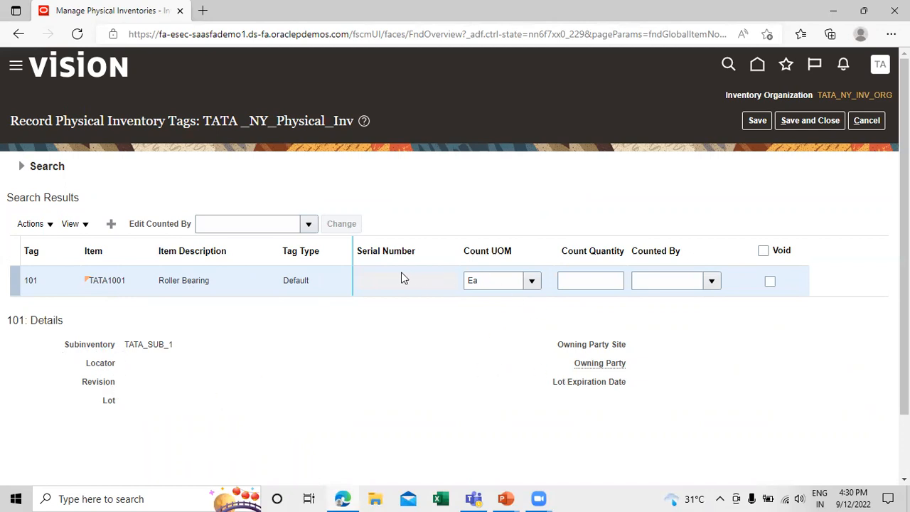
{"action": "left_click", "coordinate": [606, 280]}
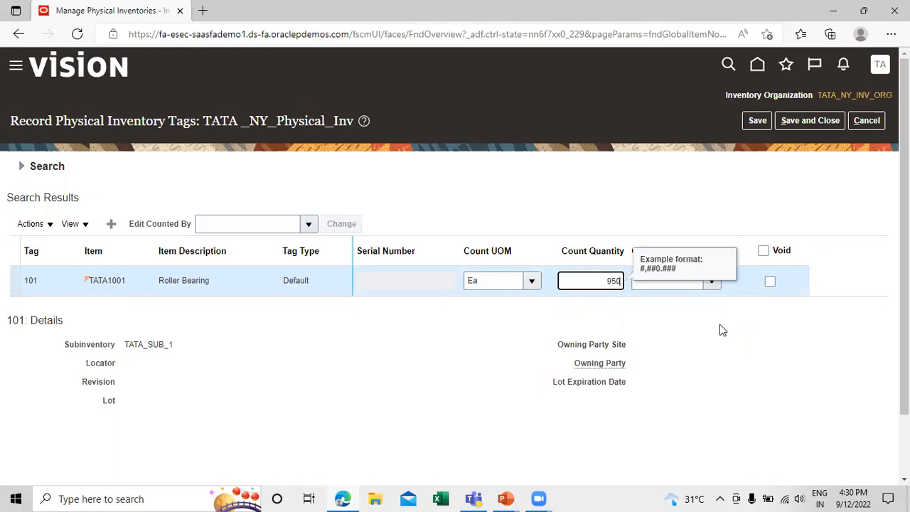
{"action": "left_click", "coordinate": [719, 324]}
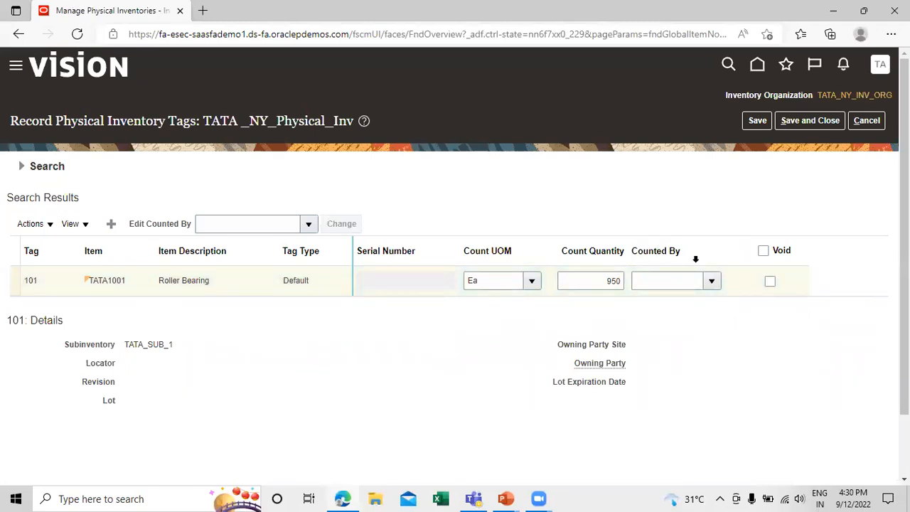
Choose the Business Services US employee as the person who counted tag 101, and save and close the recorded tags
{"action": "left_click", "coordinate": [711, 281]}
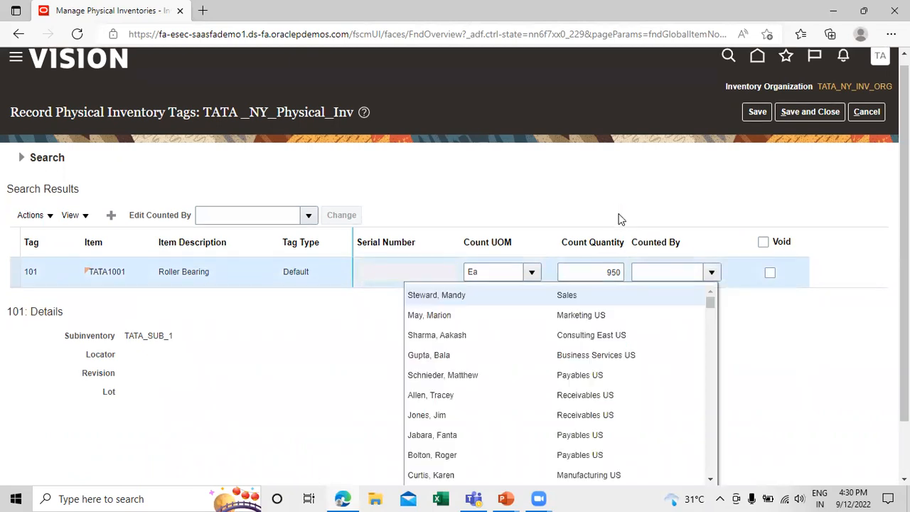
{"action": "scroll", "coordinate": [774, 322], "scroll_direction": "down", "scroll_amount": 2}
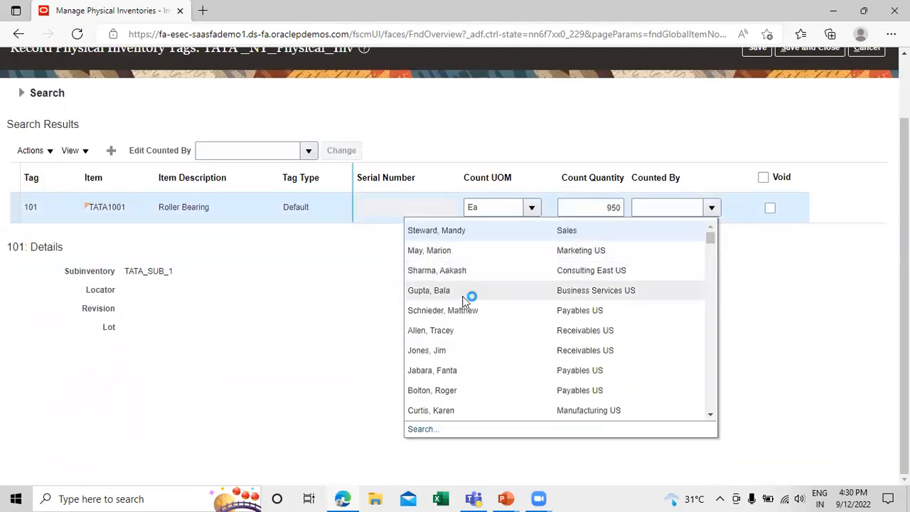
{"action": "left_click", "coordinate": [463, 298]}
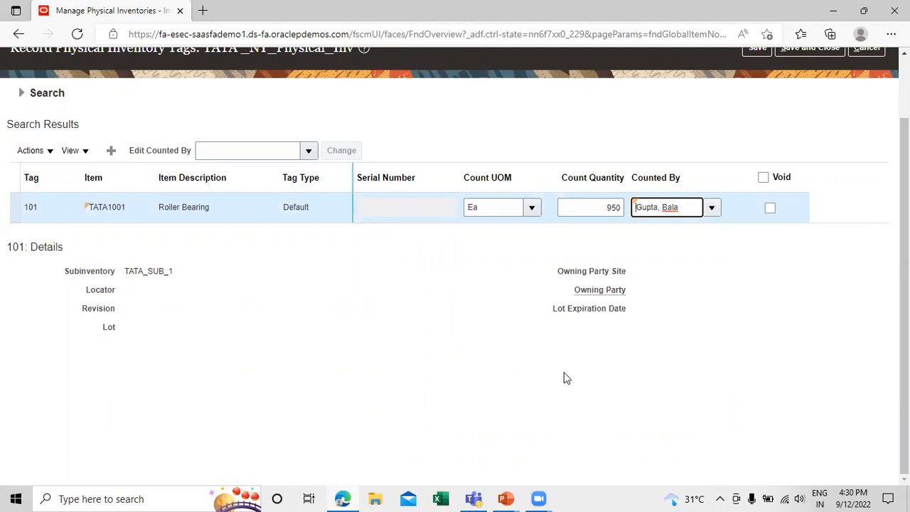
{"action": "scroll", "coordinate": [561, 375], "scroll_direction": "up", "scroll_amount": 1}
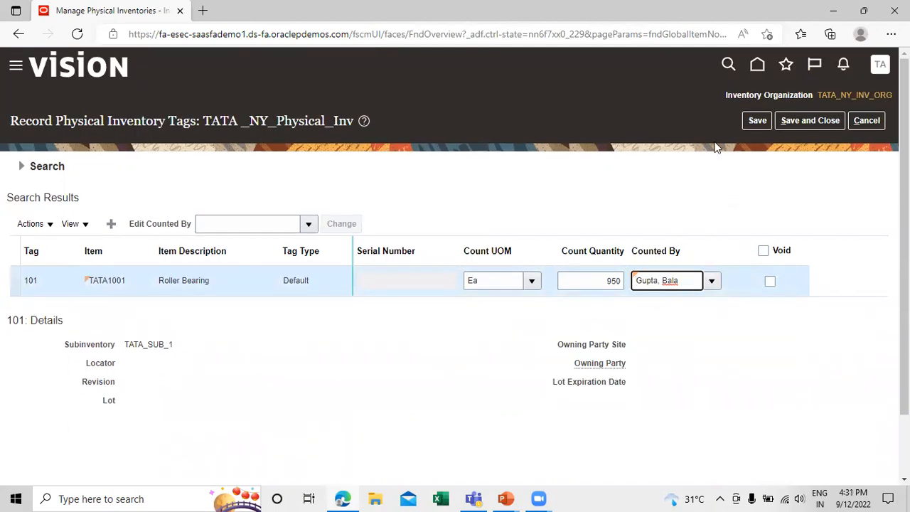
{"action": "left_click", "coordinate": [812, 120]}
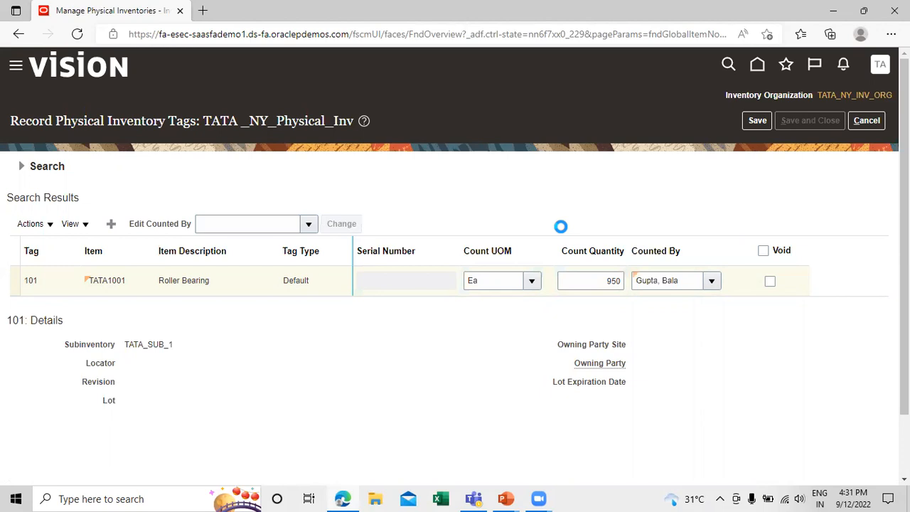
Check the counting outline in the slide presentation, return to the browser and open the inventory's physical adjustments for approval
{"action": "key", "text": "alt+Tab"}
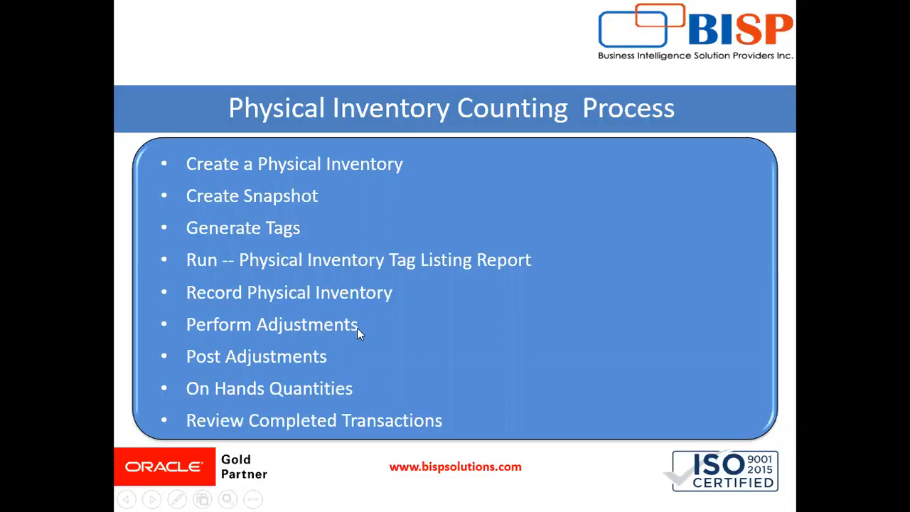
{"action": "key", "text": "alt+Tab"}
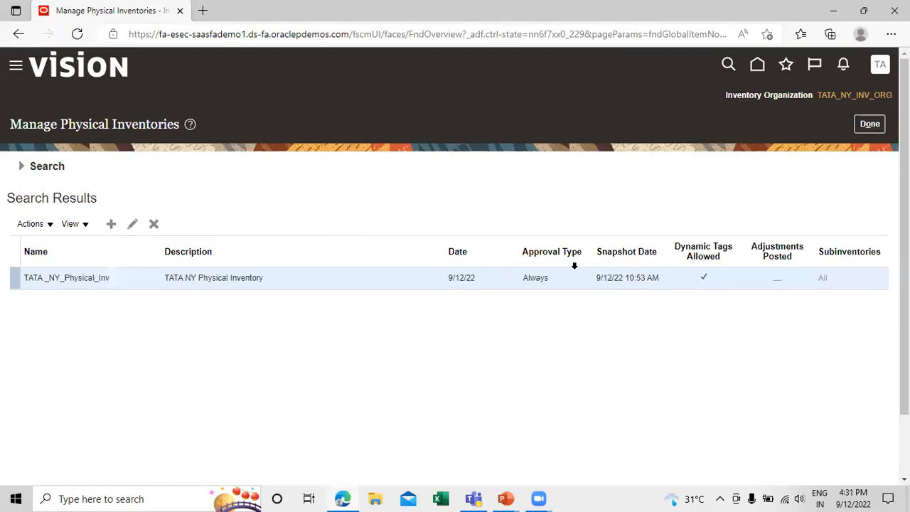
{"action": "left_click", "coordinate": [35, 224]}
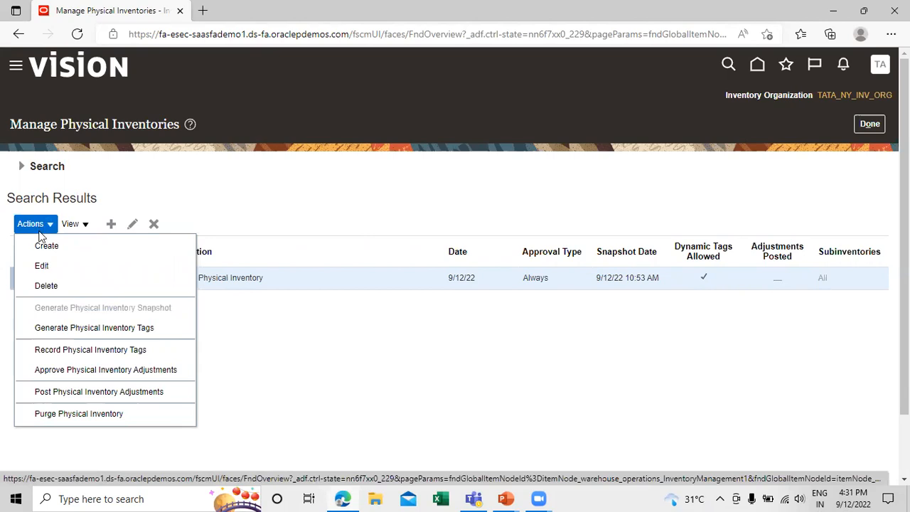
{"action": "left_click", "coordinate": [91, 371]}
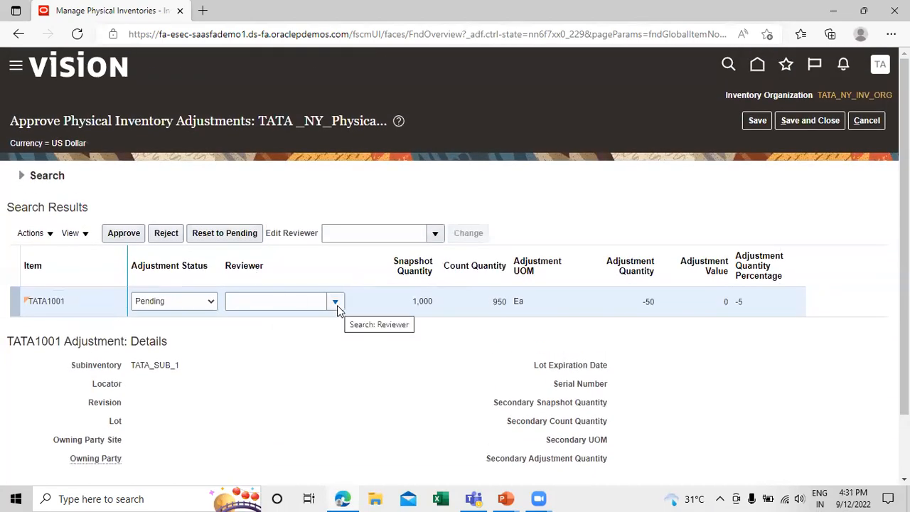
{"action": "left_click", "coordinate": [336, 304]}
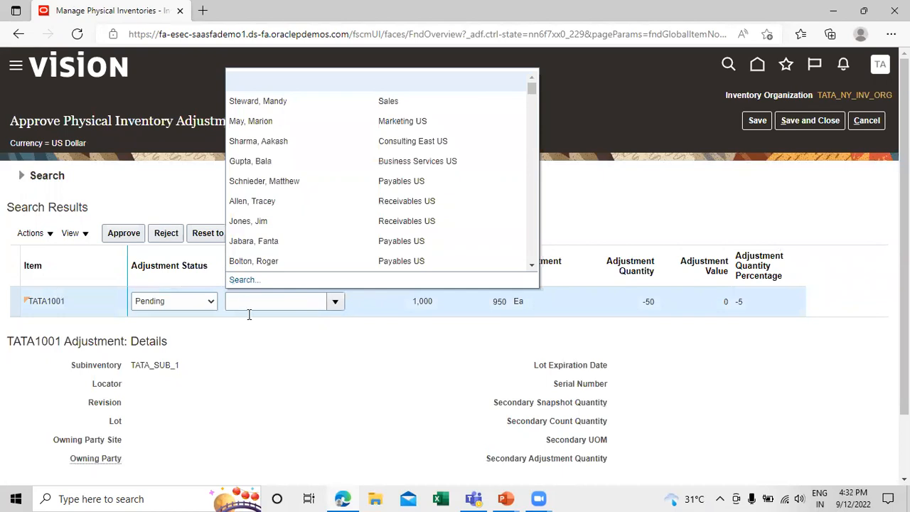
{"action": "left_click", "coordinate": [297, 354]}
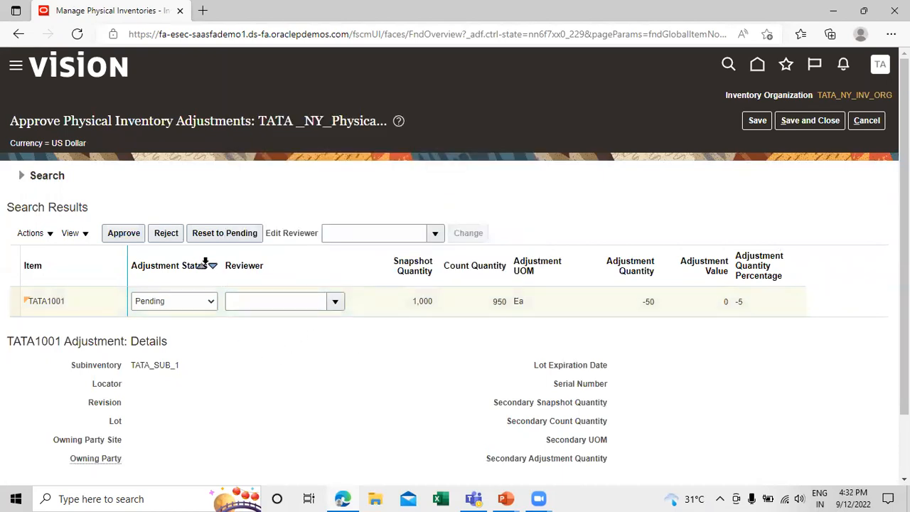
{"action": "scroll", "coordinate": [313, 302], "scroll_direction": "down", "scroll_amount": 1}
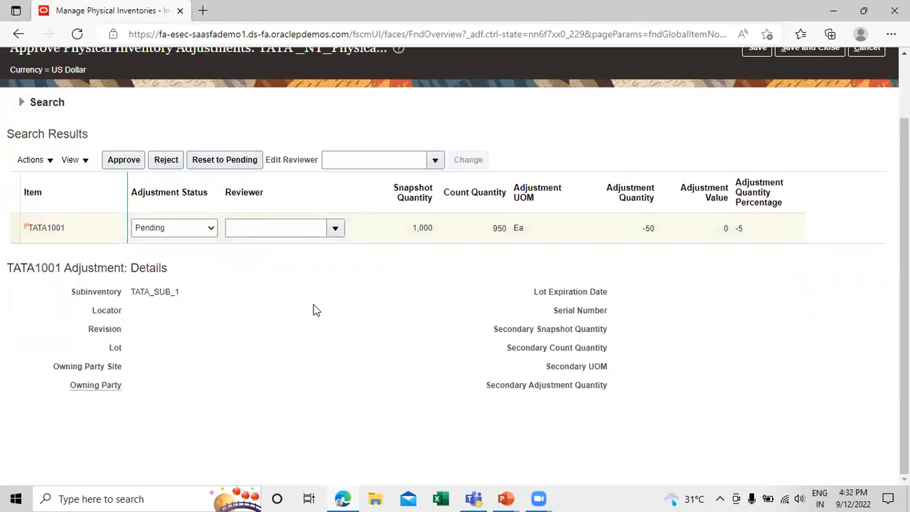
{"action": "scroll", "coordinate": [319, 313], "scroll_direction": "up", "scroll_amount": 1}
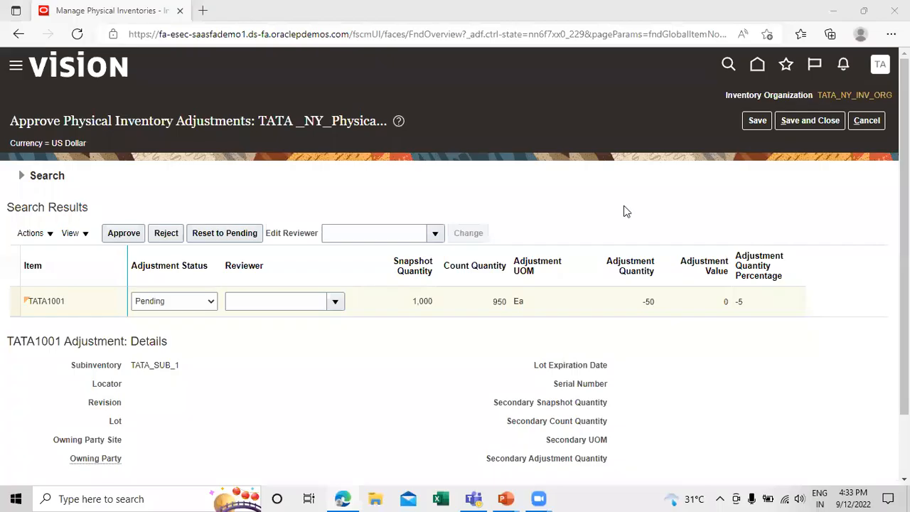
{"action": "left_click", "coordinate": [244, 384]}
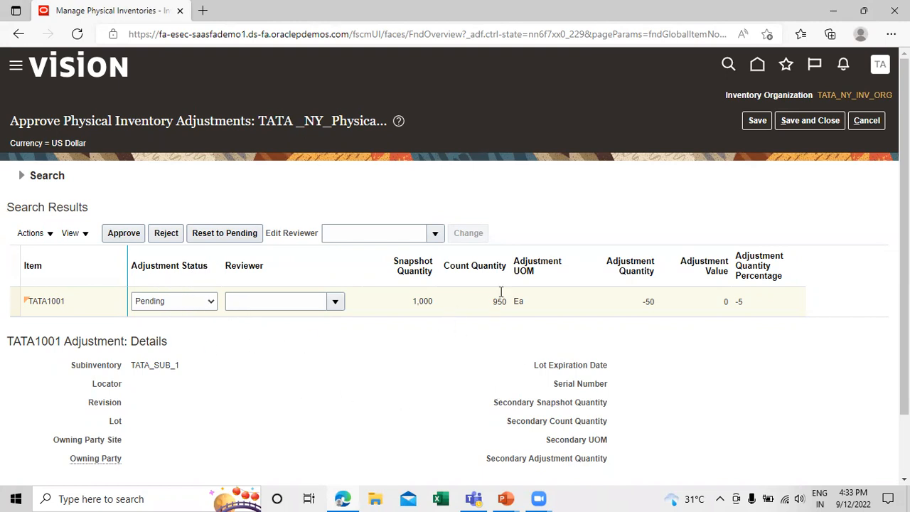
Approve the TATA1001 adjustment and try to save and close it without a reviewer
{"action": "left_click", "coordinate": [122, 235]}
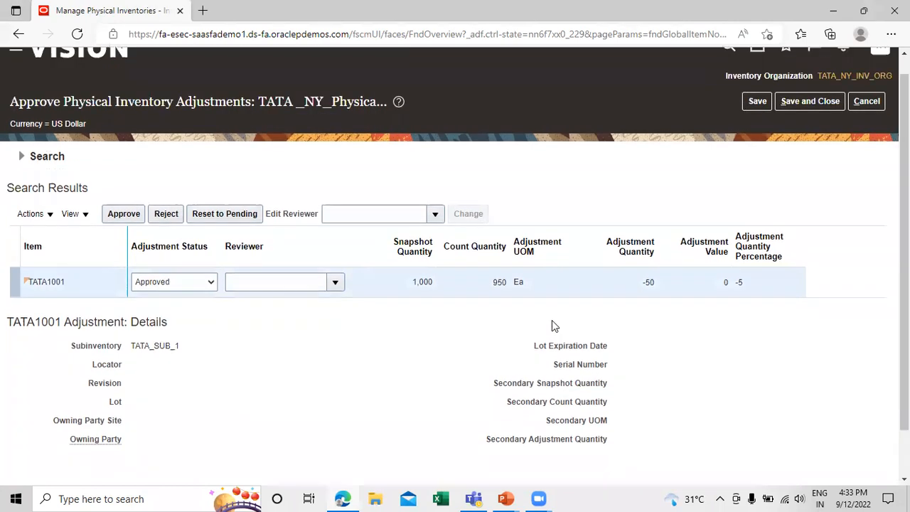
{"action": "left_click", "coordinate": [820, 121]}
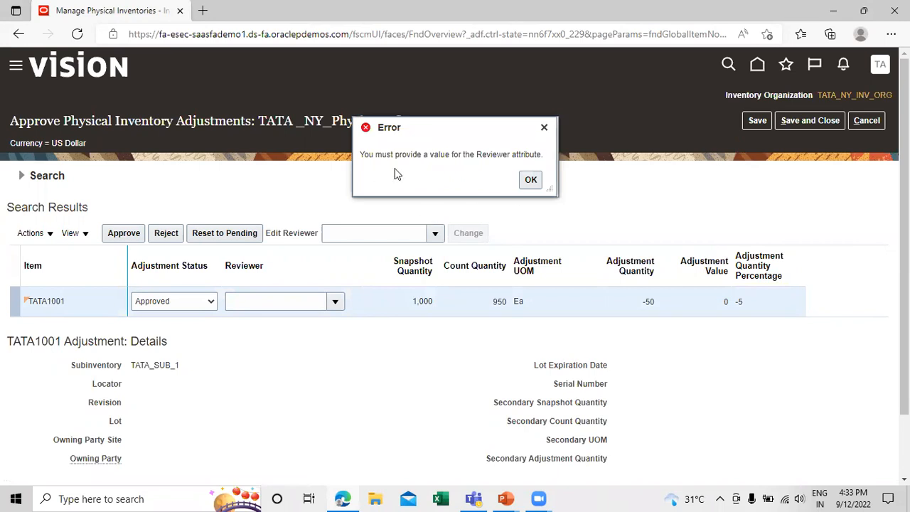
{"action": "left_click", "coordinate": [531, 180]}
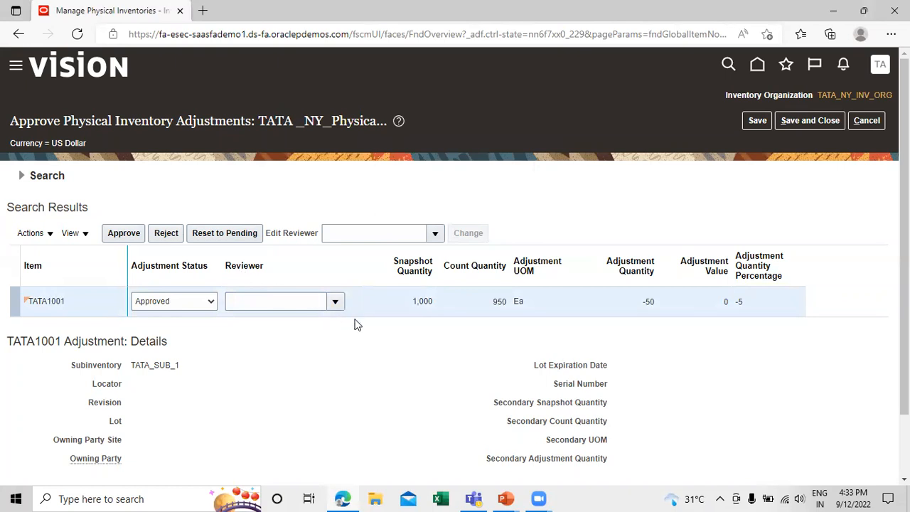
Assign a reviewer to the approved TATA1001 adjustment and save and close the adjustments
{"action": "left_click", "coordinate": [334, 300]}
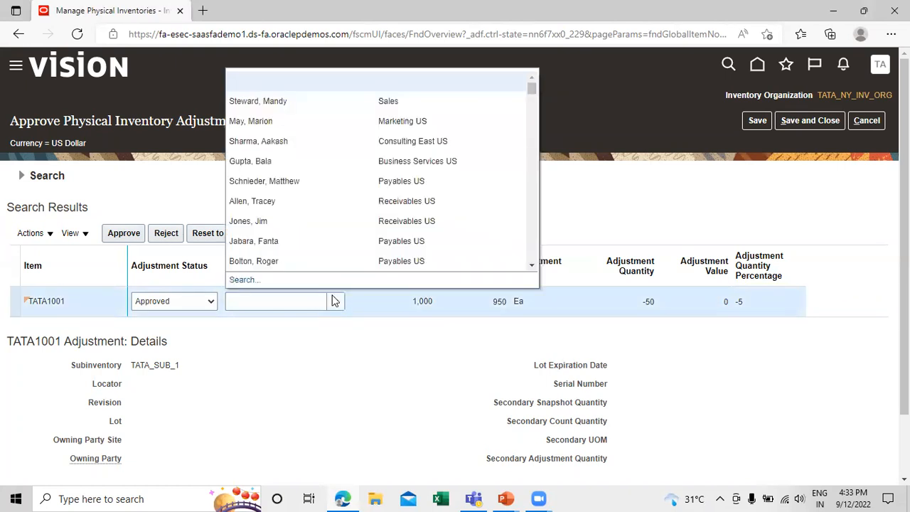
{"action": "left_click", "coordinate": [323, 299]}
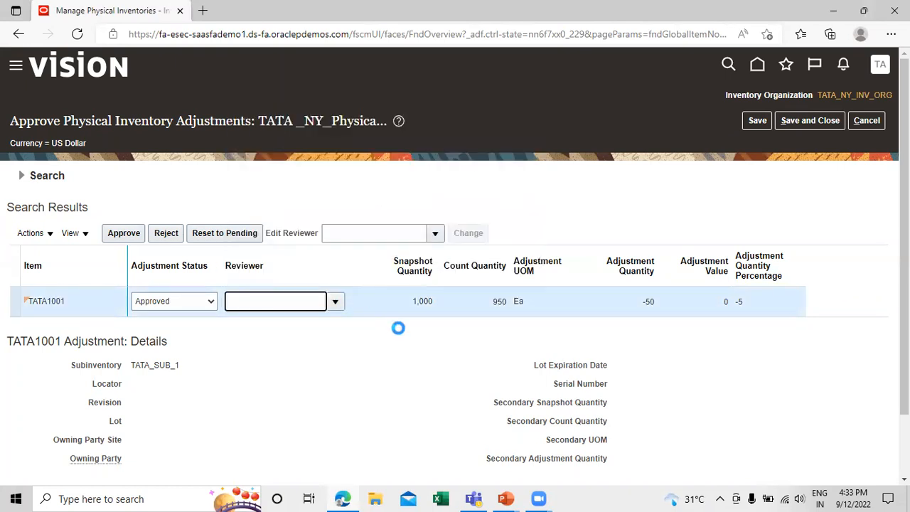
{"action": "left_click", "coordinate": [810, 120]}
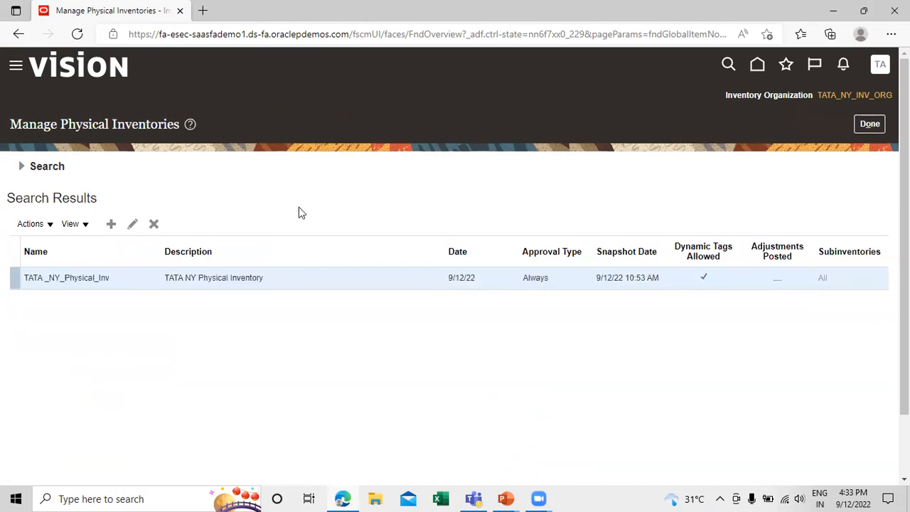
Check the adjustment stages of the counting process in the slide presentation and return to the browser
{"action": "key", "text": "alt+Tab"}
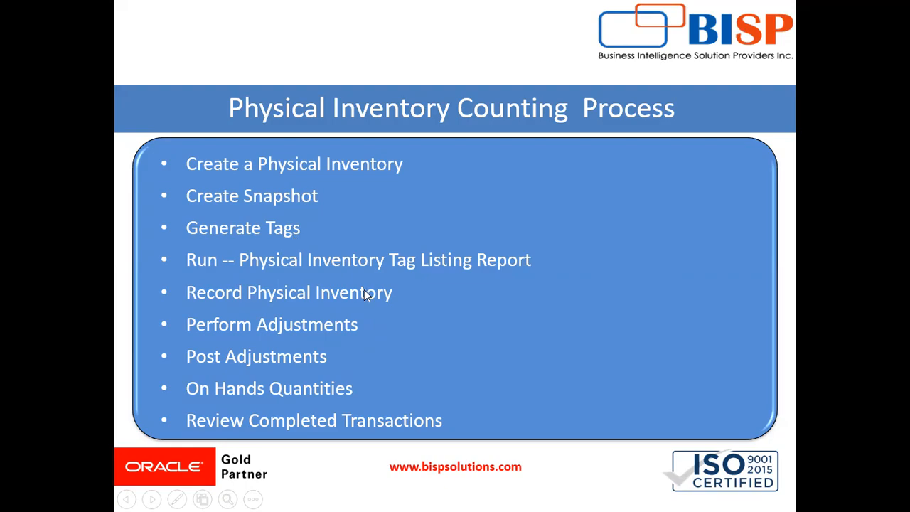
{"action": "key", "text": "alt+Tab"}
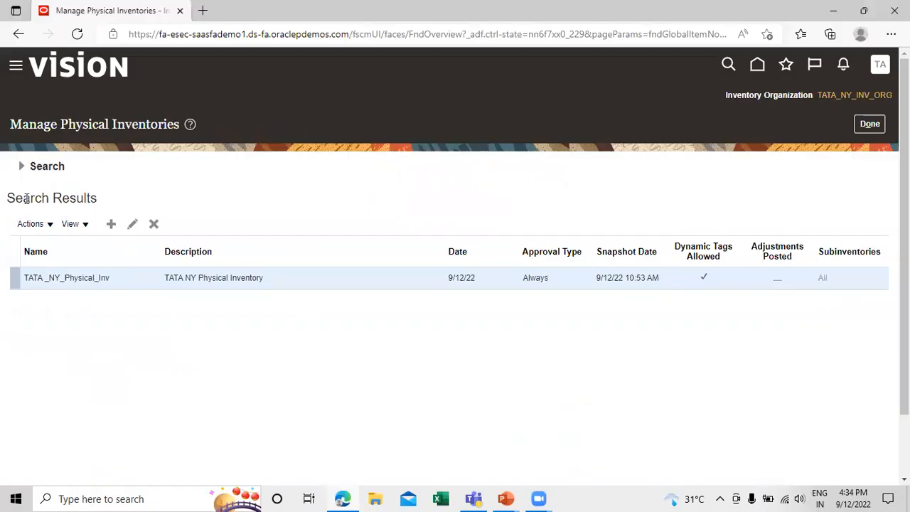
Post the physical inventory adjustments for TATA _NY_Physical_Inv with adjustment date 9/12/22 11:04 AM and acknowledge the submitted process
{"action": "left_click", "coordinate": [40, 224]}
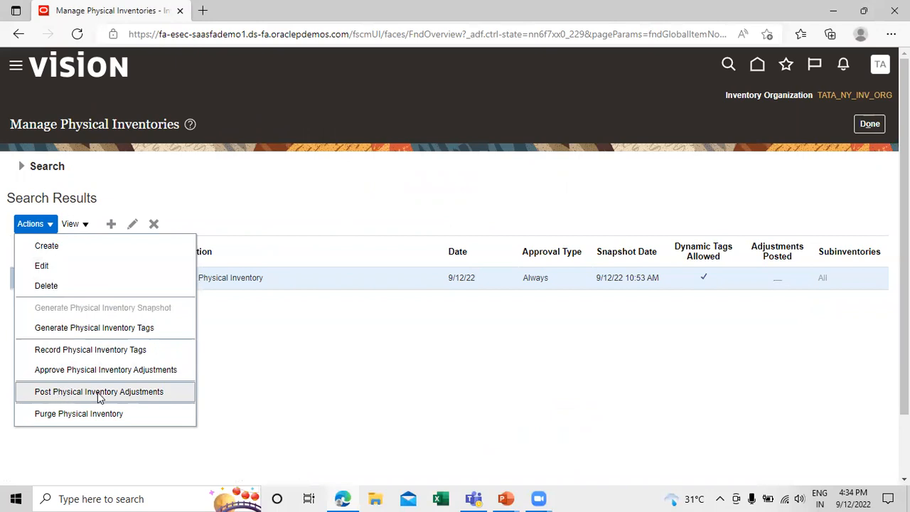
{"action": "left_click", "coordinate": [147, 392]}
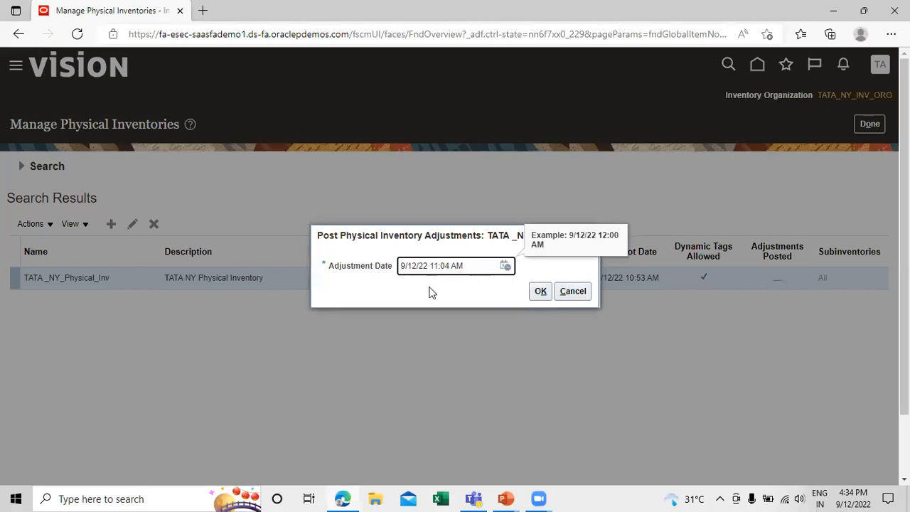
{"action": "left_click", "coordinate": [540, 292]}
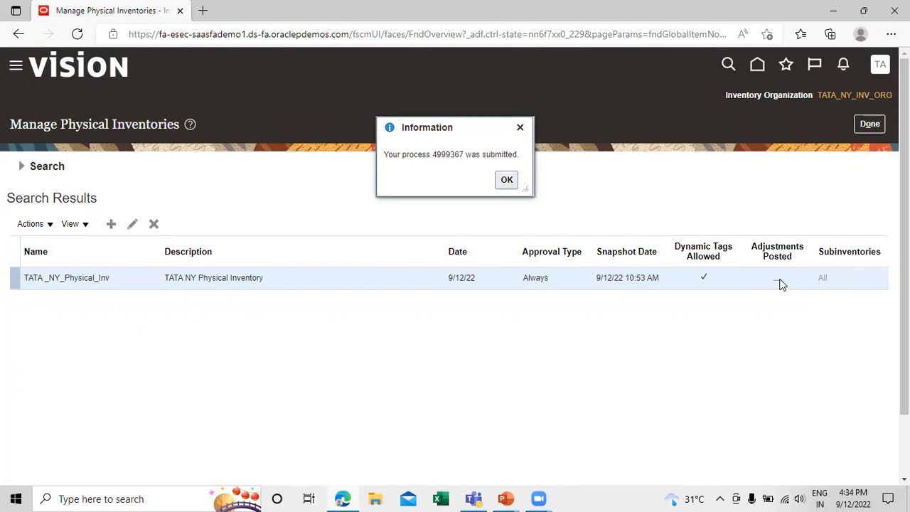
{"action": "left_click", "coordinate": [506, 179]}
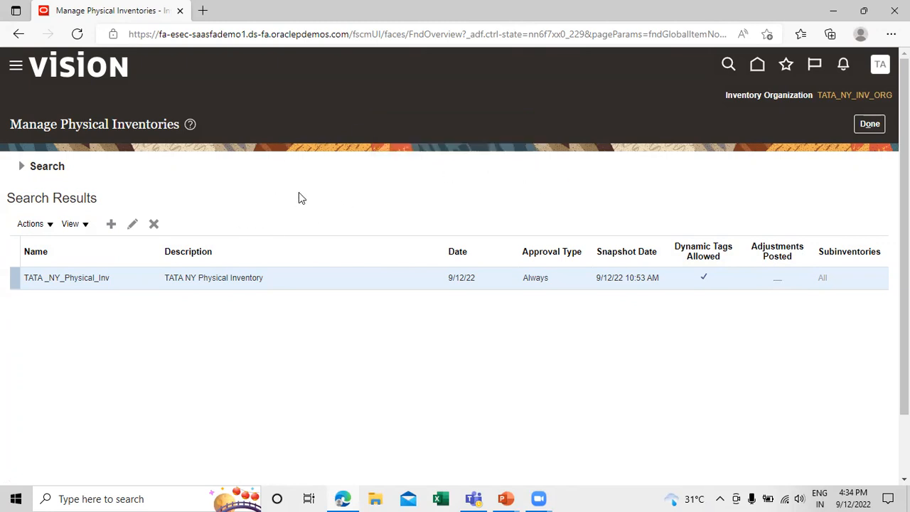
Rerun the physical inventory search to check the posting status, and close the physical inventories page
{"action": "left_click", "coordinate": [24, 166]}
{"action": "left_click", "coordinate": [718, 292]}
{"action": "left_click", "coordinate": [870, 124]}
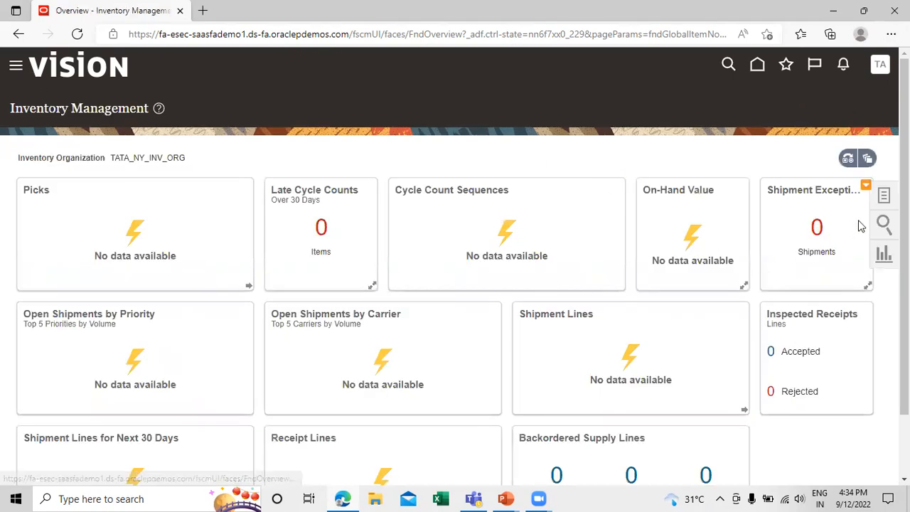
Look up item quantities in TATA_NY_INV_ORG, check TATA1001's on-hand quantity down to subinventory level, and close the page
{"action": "left_click", "coordinate": [884, 197]}
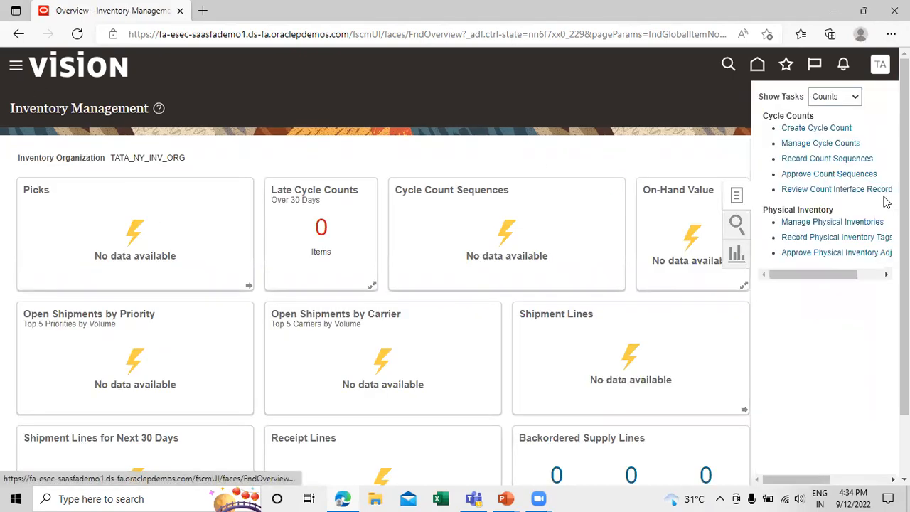
{"action": "left_click", "coordinate": [844, 98]}
{"action": "left_click", "coordinate": [836, 116]}
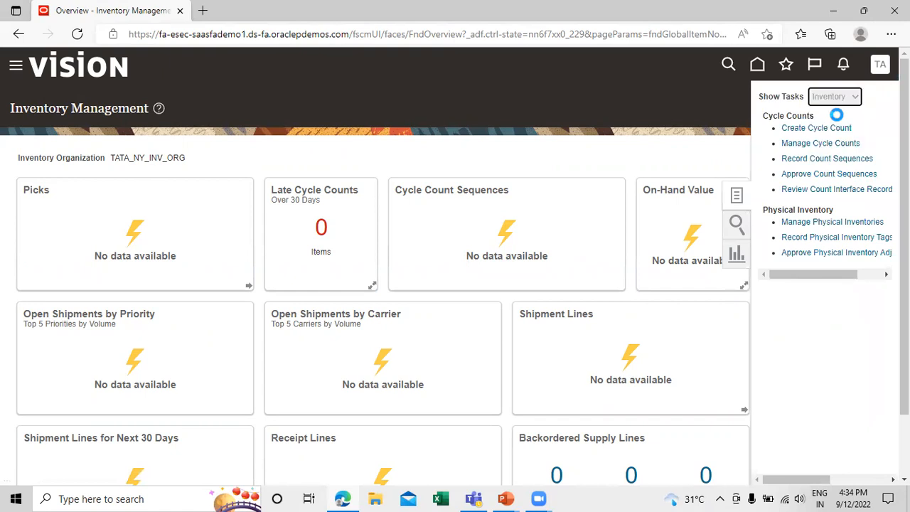
{"action": "left_click", "coordinate": [822, 128]}
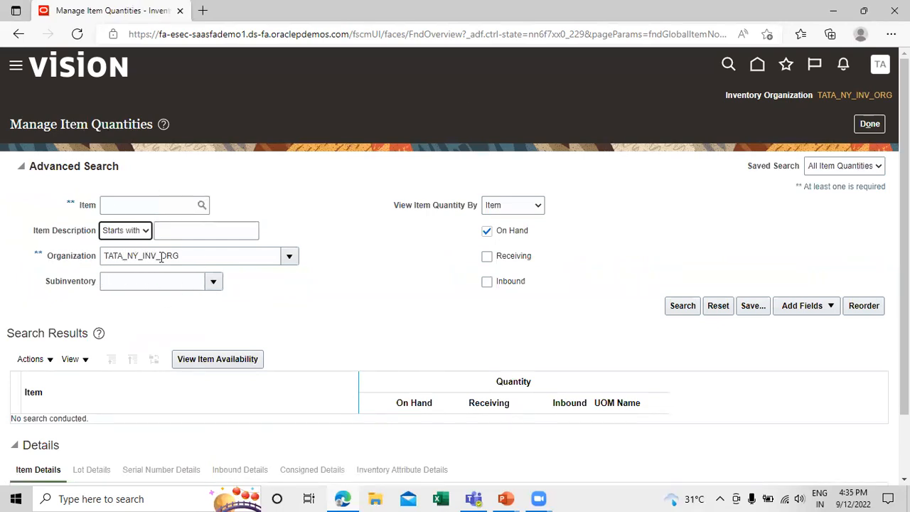
{"action": "left_click", "coordinate": [685, 308]}
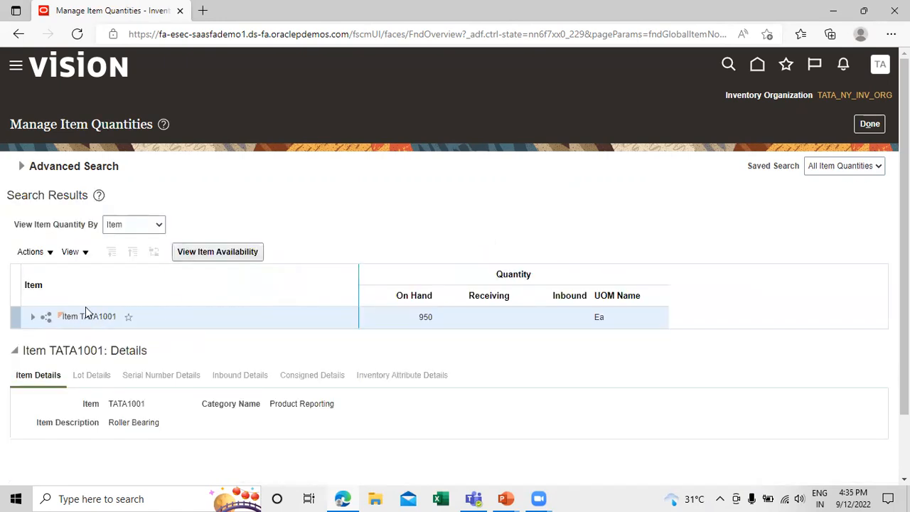
{"action": "left_click", "coordinate": [33, 317]}
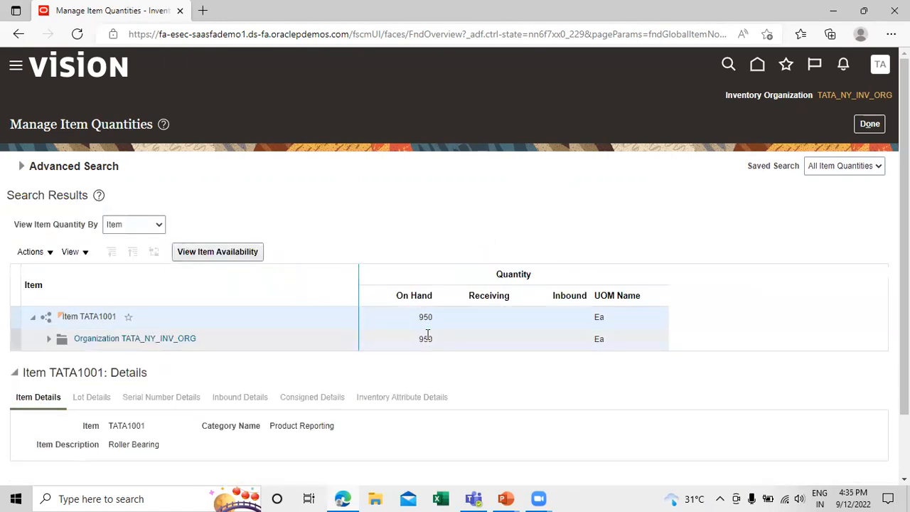
{"action": "left_click", "coordinate": [50, 341]}
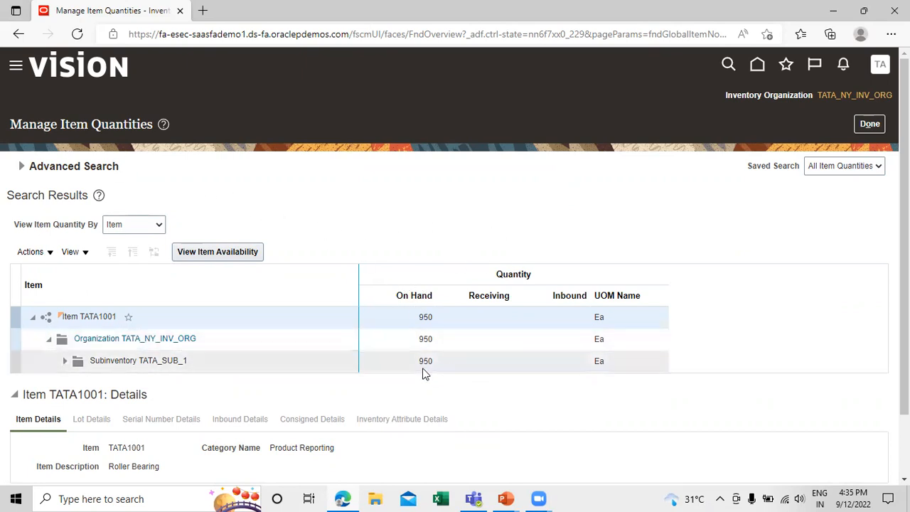
{"action": "scroll", "coordinate": [455, 215], "scroll_direction": "down", "scroll_amount": 1}
{"action": "scroll", "coordinate": [454, 212], "scroll_direction": "up", "scroll_amount": 1}
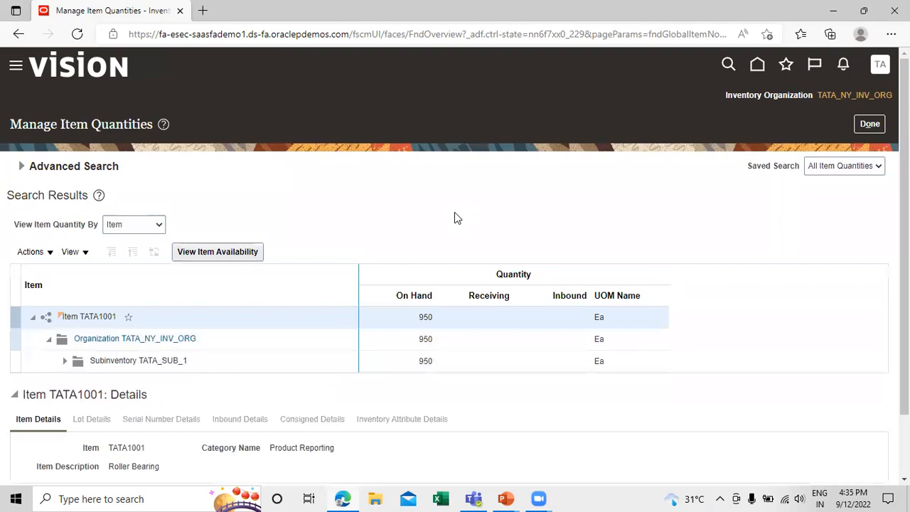
{"action": "left_click", "coordinate": [869, 123]}
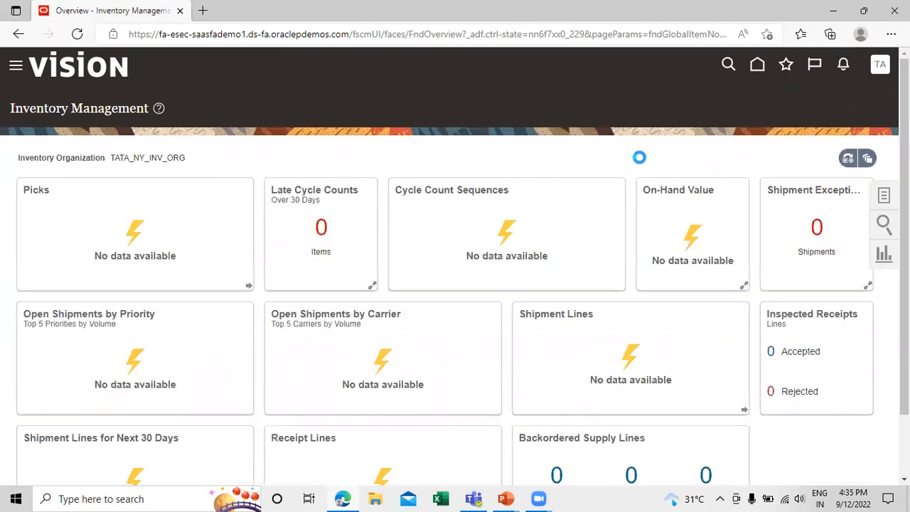
Search the completed transactions of TATA_NY_INV_ORG dated 9/12/22, examine the physical inventory transaction's details, and close the page
{"action": "left_click", "coordinate": [883, 198]}
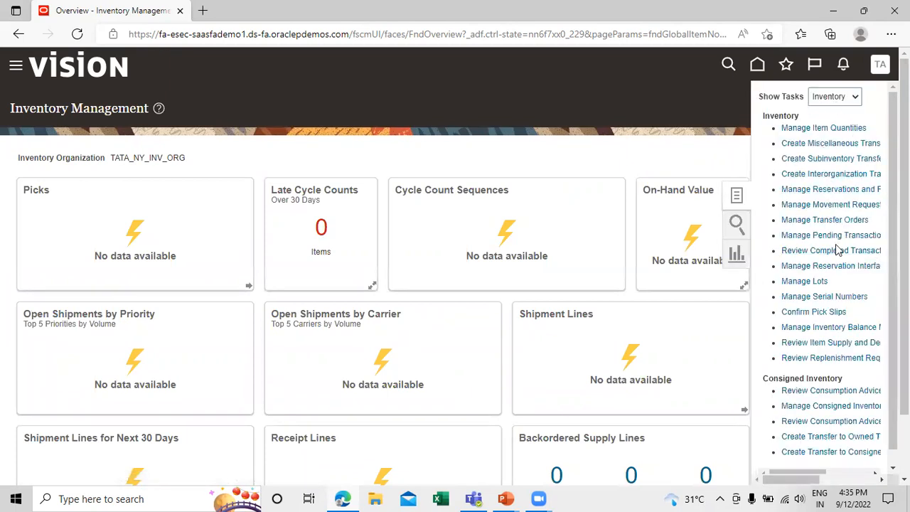
{"action": "left_click", "coordinate": [813, 251]}
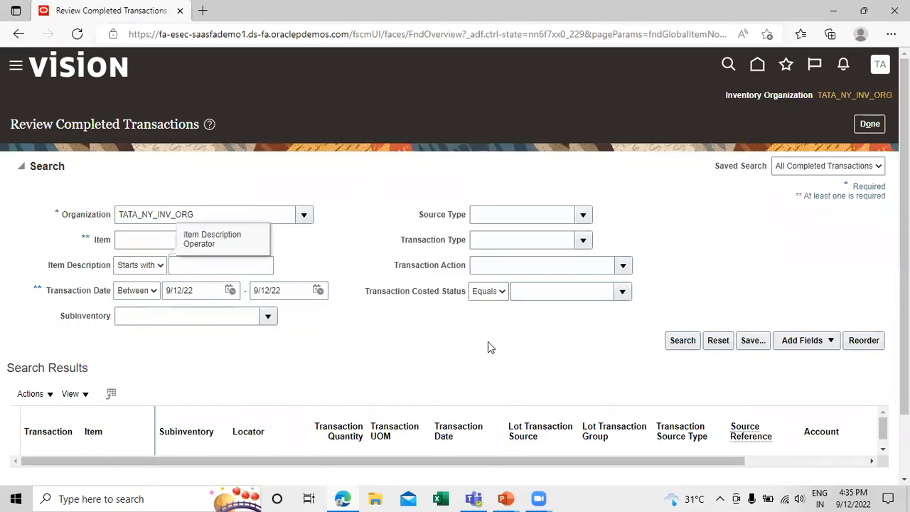
{"action": "left_click", "coordinate": [682, 349]}
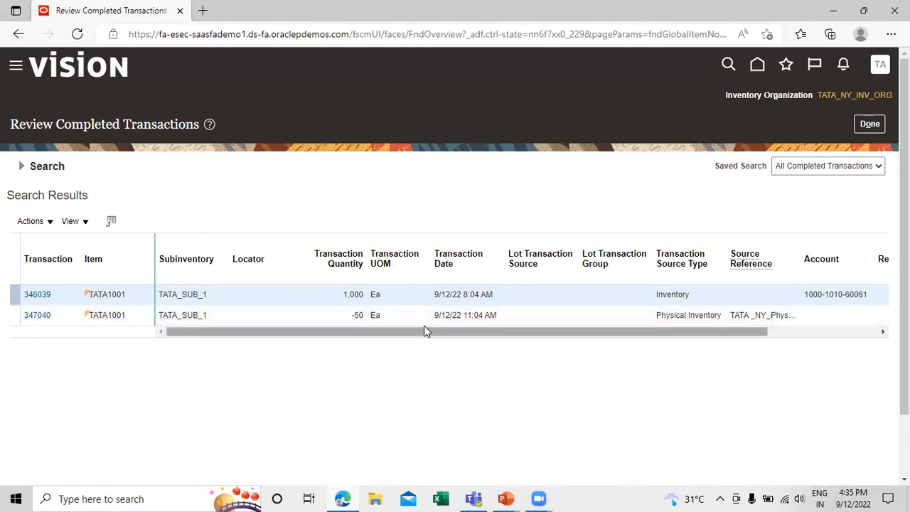
{"action": "left_click_drag", "start_coordinate": [700, 331], "coordinate": [760, 331]}
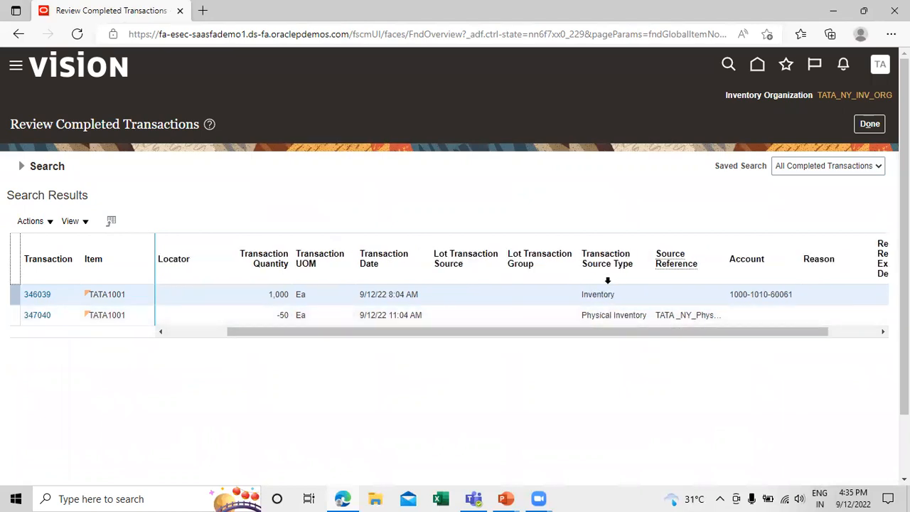
{"action": "left_click_drag", "start_coordinate": [630, 332], "coordinate": [356, 331]}
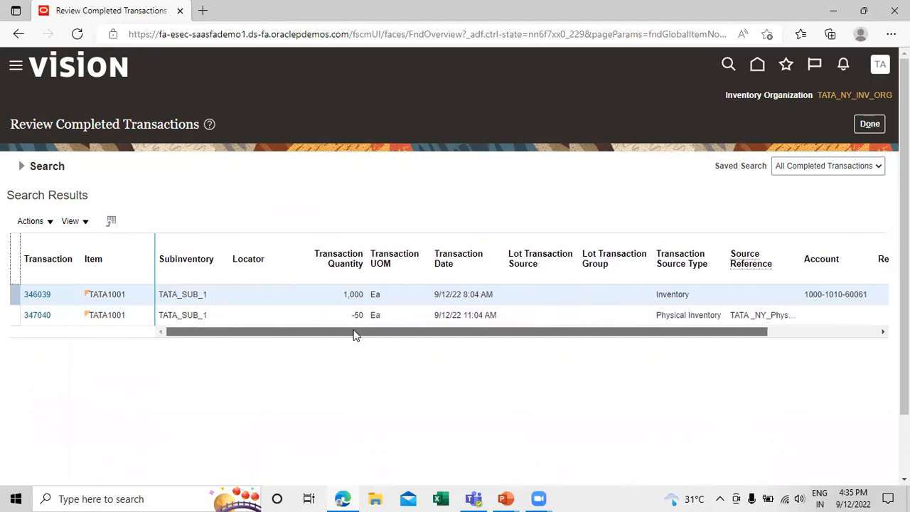
{"action": "left_click", "coordinate": [855, 123]}
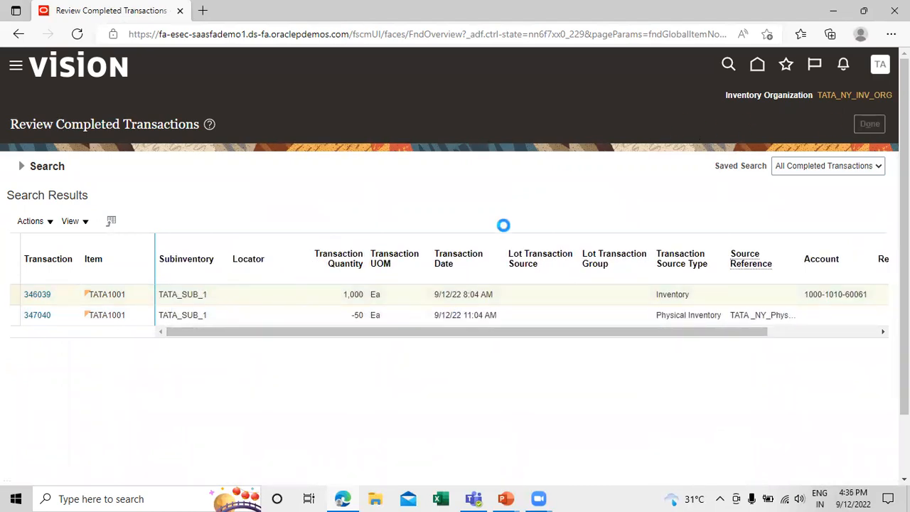